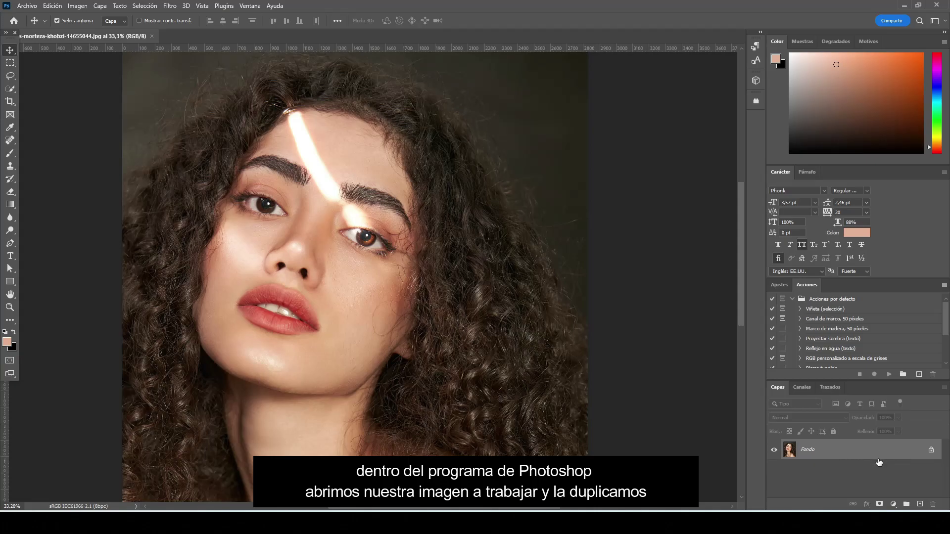
- Duplicate the Fondo layer as MODELO with an orange (Naranja) color tag
drag(916, 453, 920, 504)
text(MODELO)
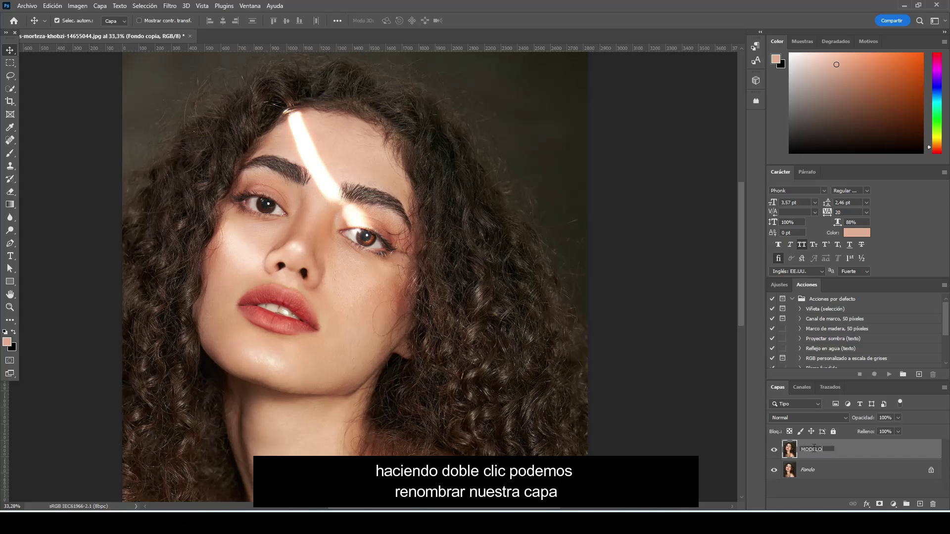
key(Return)
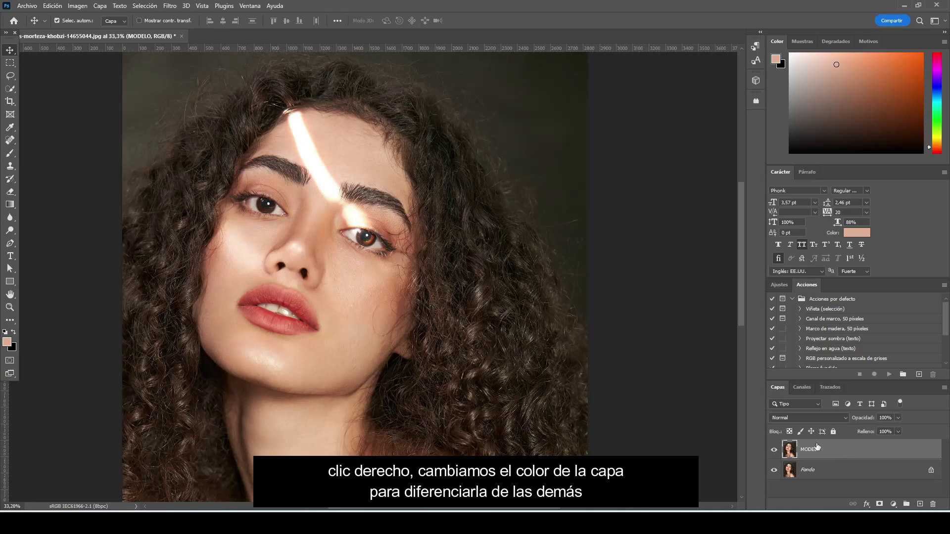
right_click(839, 451)
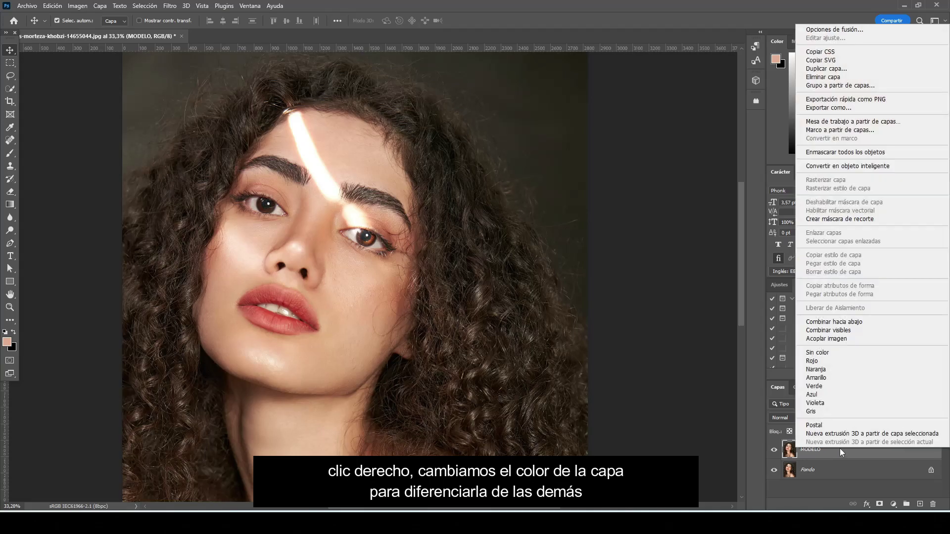
click(836, 373)
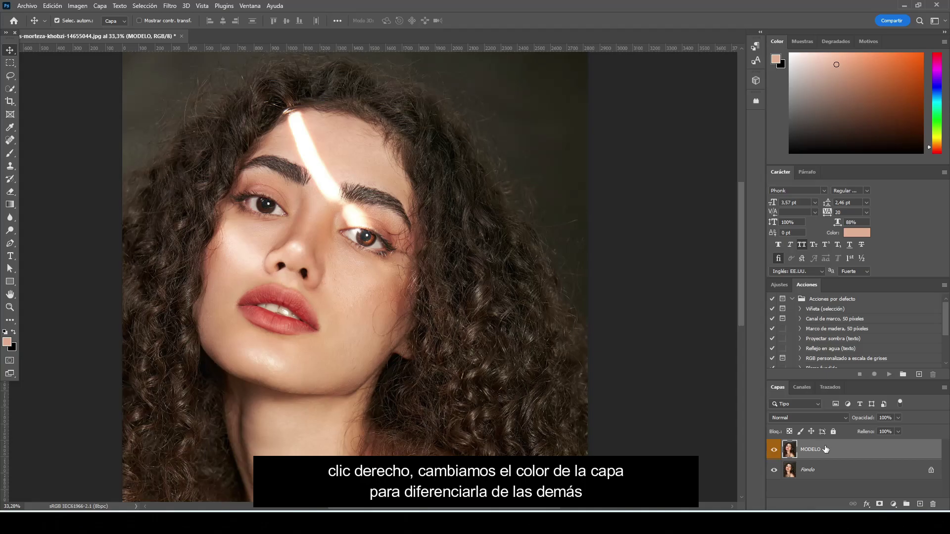
- Draw a freehand Lasso loop around the model's left eye and eyebrow
scroll(292, 128, up, 5)
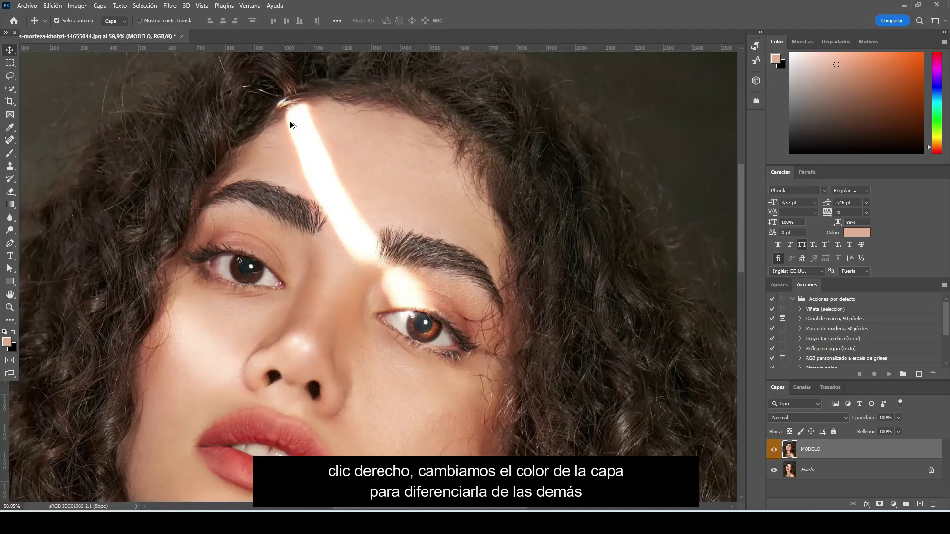
scroll(259, 142, down, 1)
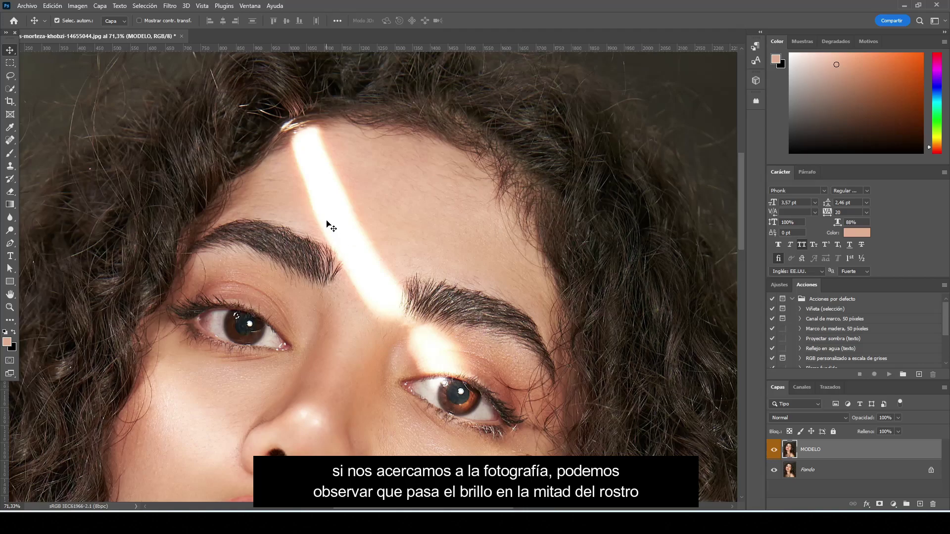
scroll(327, 224, down, 3)
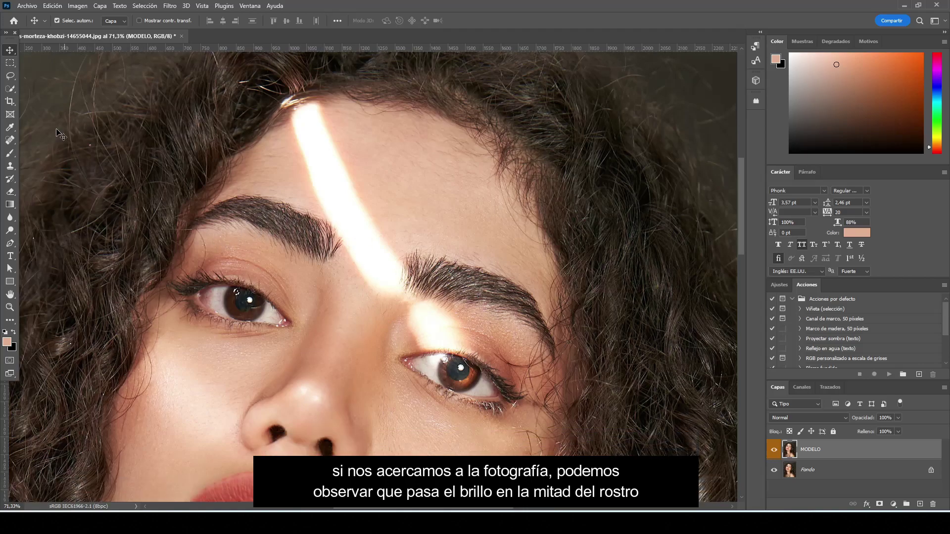
drag(9, 76, 86, 76)
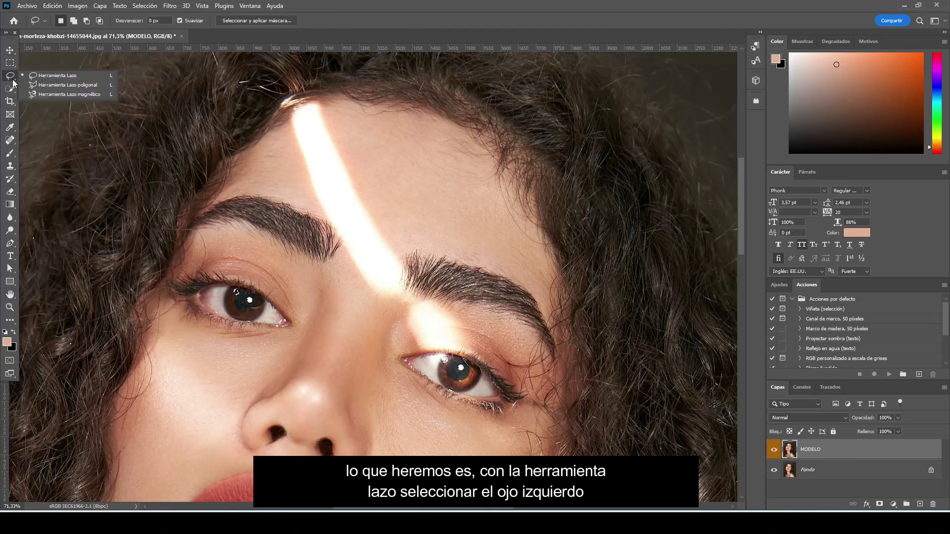
click(91, 76)
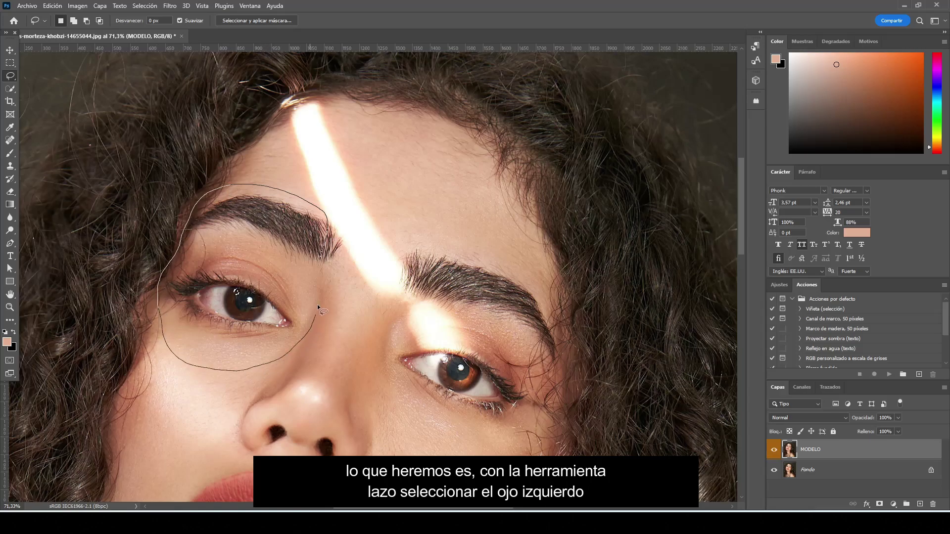
drag(321, 252, 322, 252)
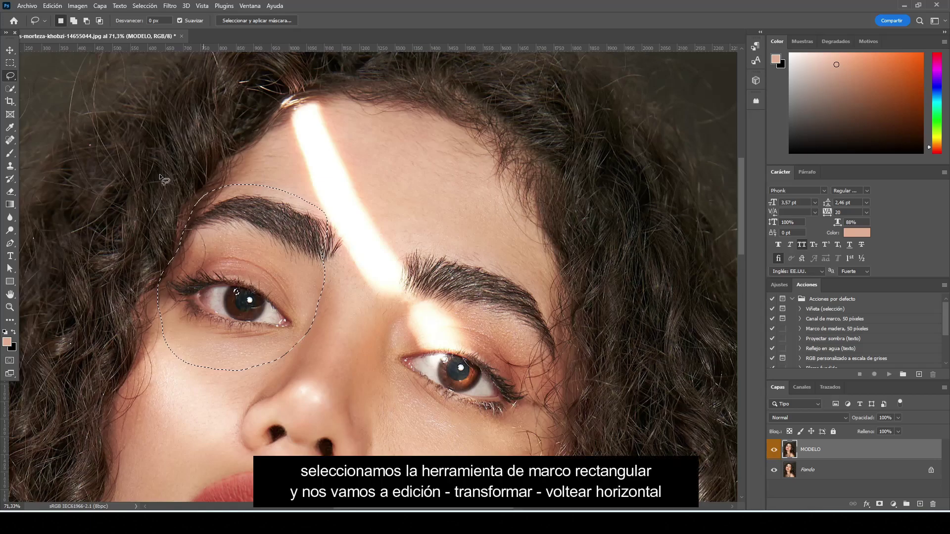
- Flip the selected left eye and brow using Edición > Transformar > Voltear horizontal
click(11, 64)
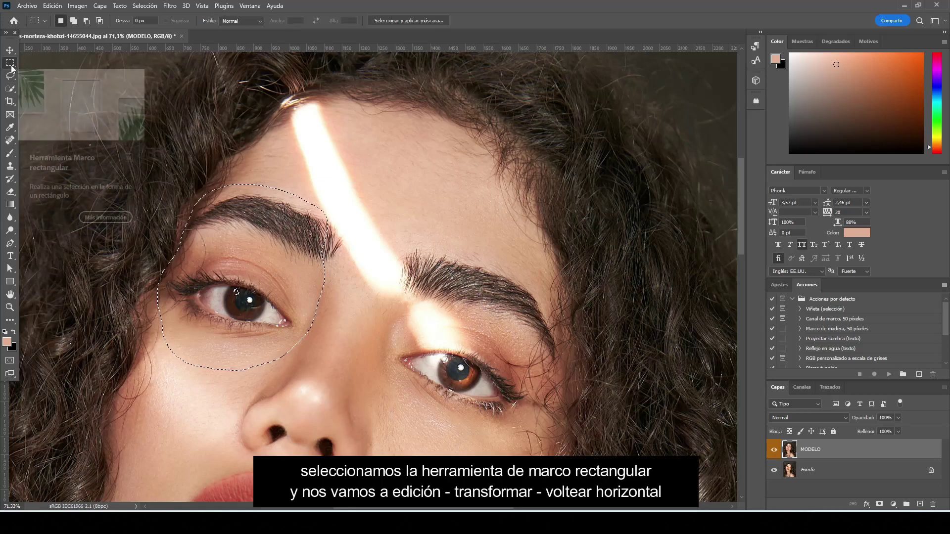
click(61, 7)
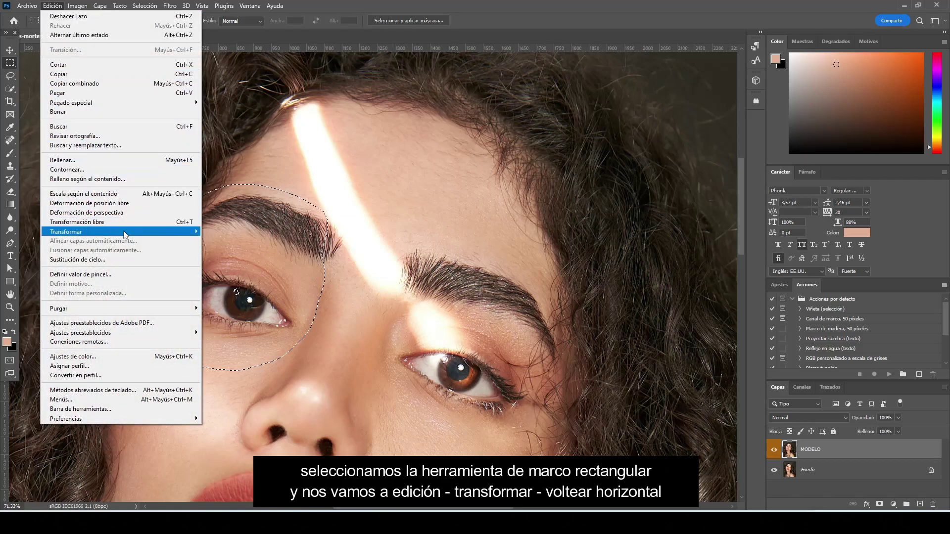
mouse_move(118, 232)
click(255, 272)
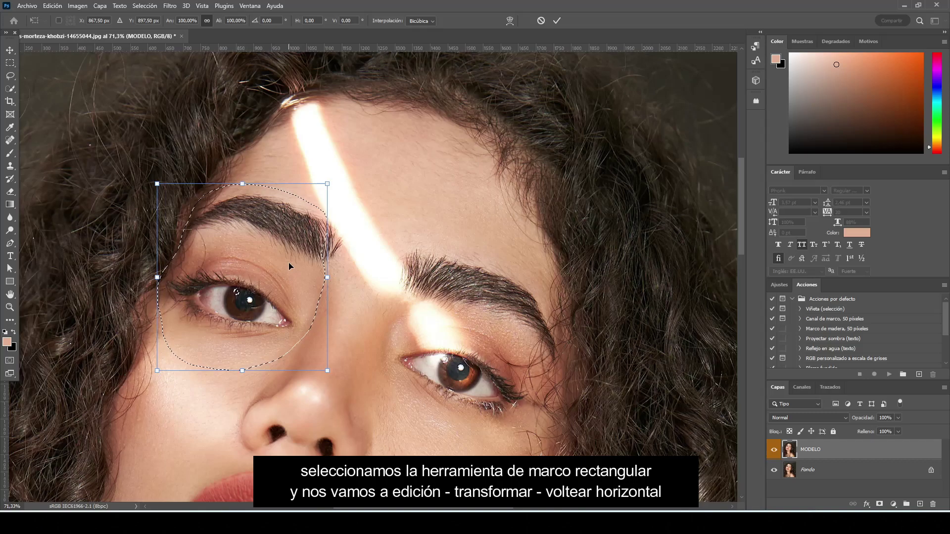
scroll(289, 262, down, 1)
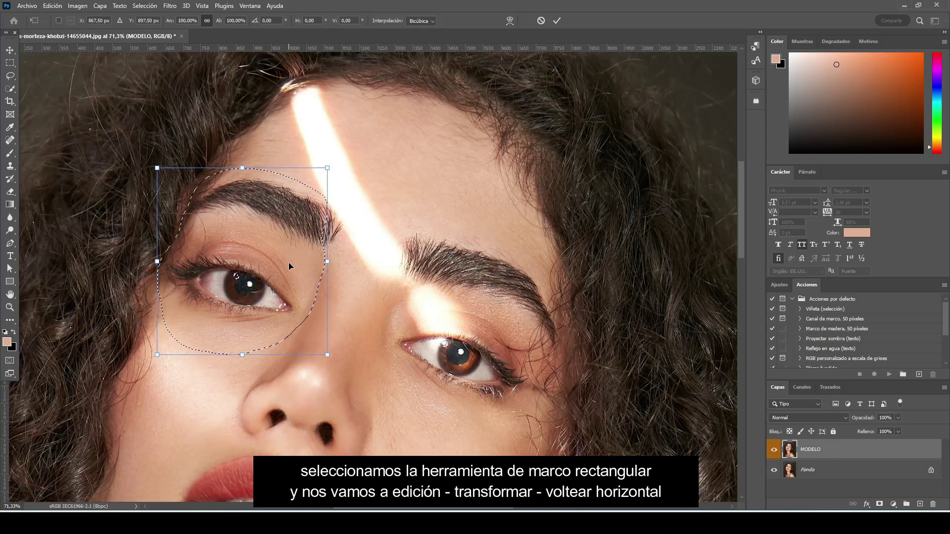
right_click(289, 263)
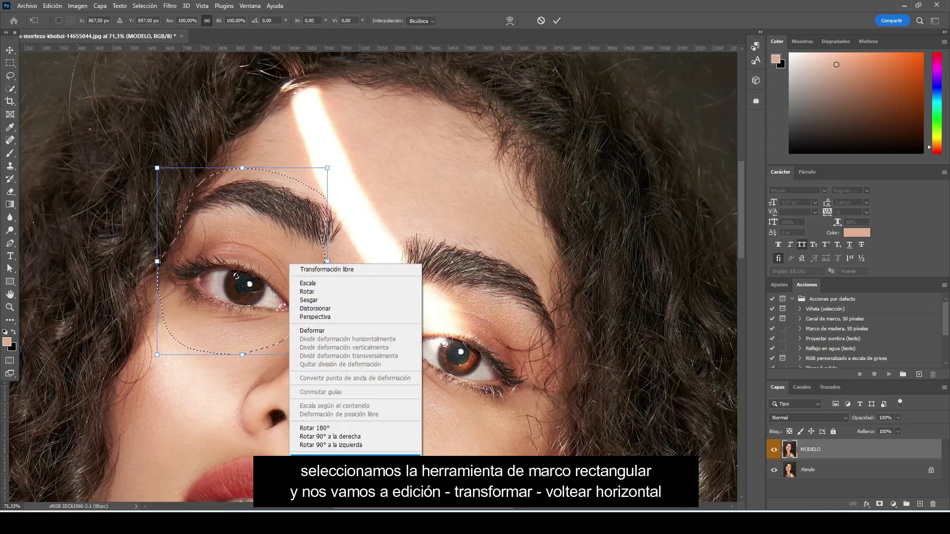
click(341, 460)
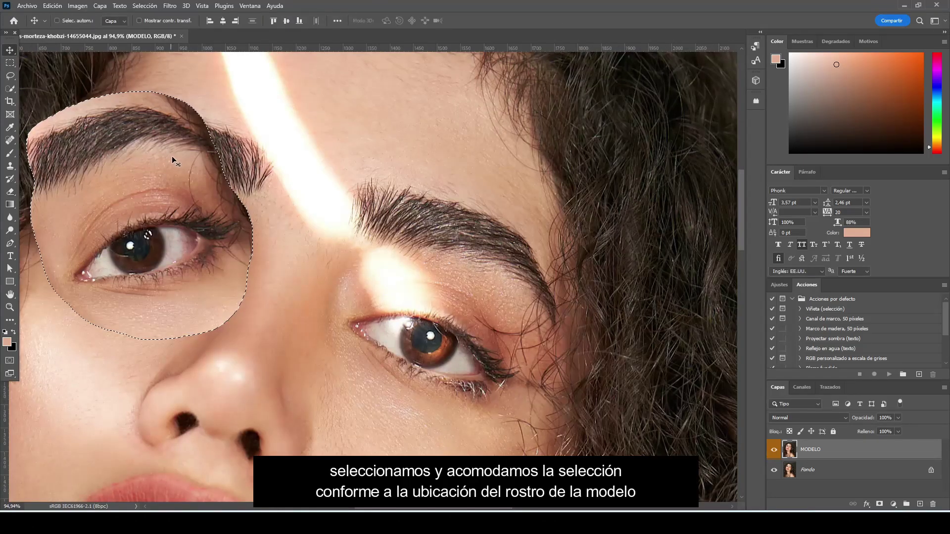
- Rotate the mirrored eye patch about 27°, place it over the right eye, and commit
key(ctrl+t)
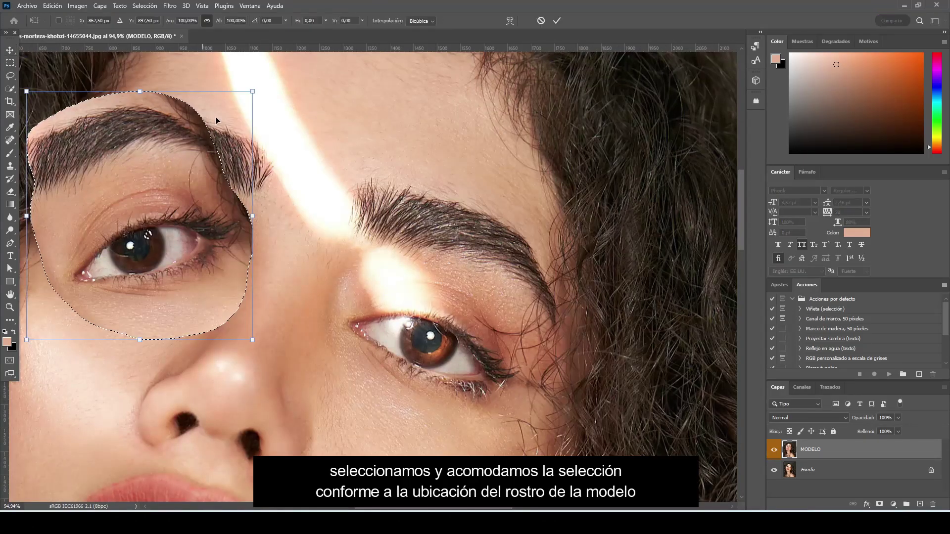
drag(259, 86, 297, 157)
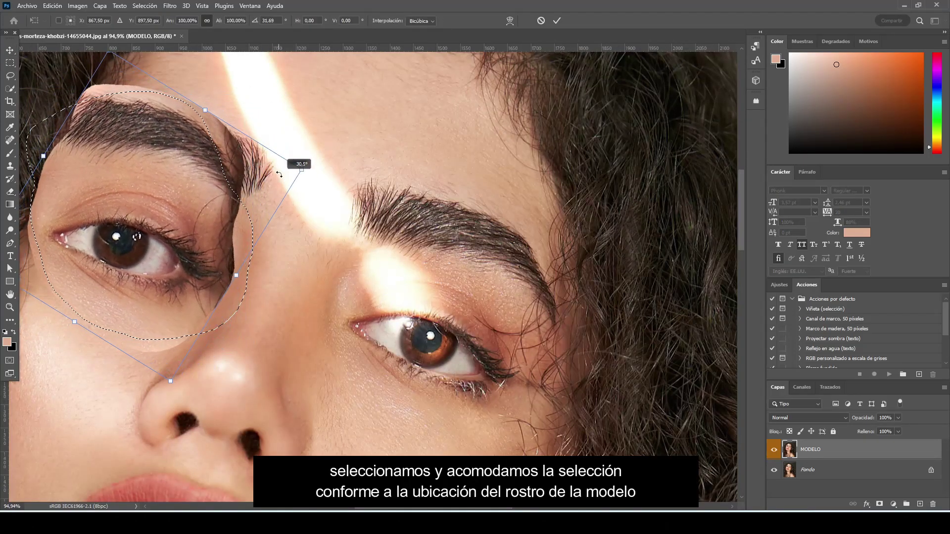
mouse_move(214, 227)
mouse_down()
mouse_move(489, 345)
mouse_move(491, 336)
mouse_up()
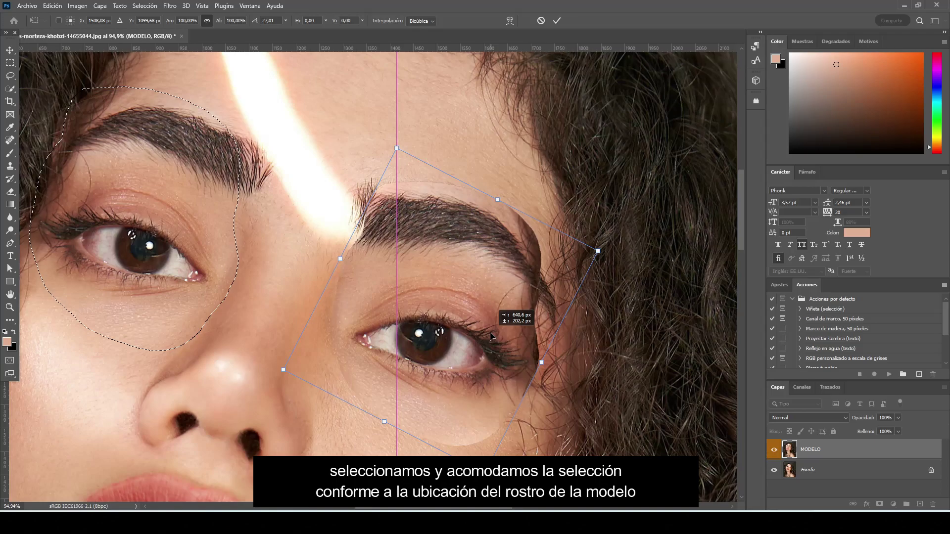
drag(491, 337, 492, 333)
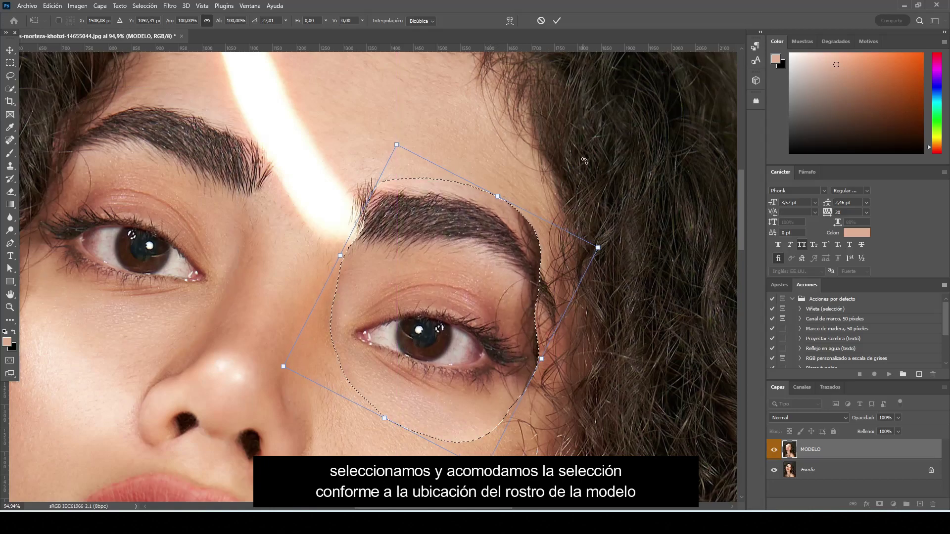
click(556, 20)
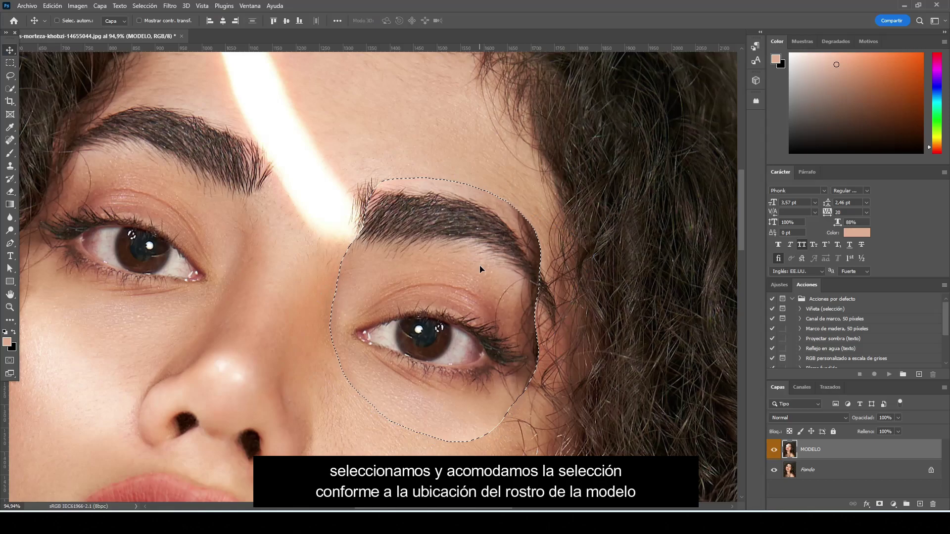
- Deselect and erase the eye patch's hard edges at the inner corner, temple, lashes and brow
key(ctrl+d)
click(10, 192)
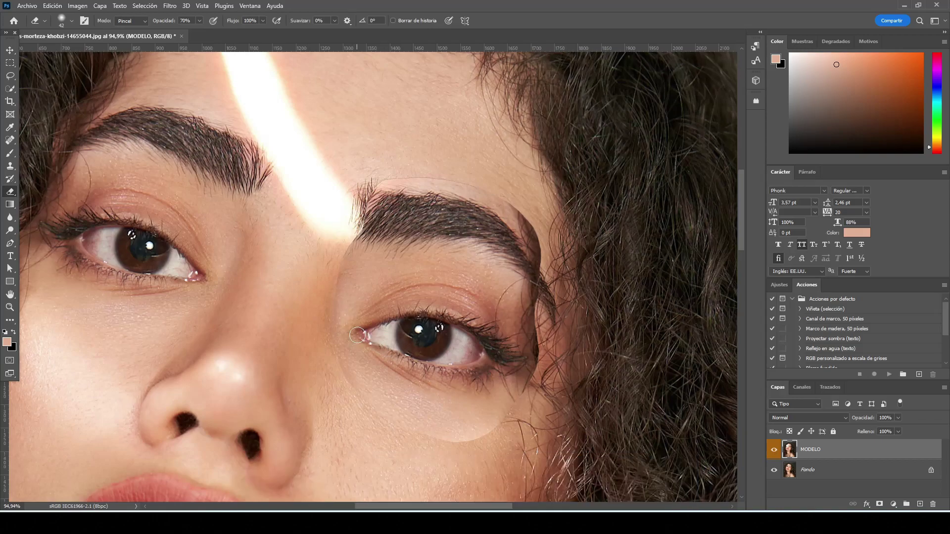
drag(357, 335, 354, 340)
scroll(362, 352, up, 1)
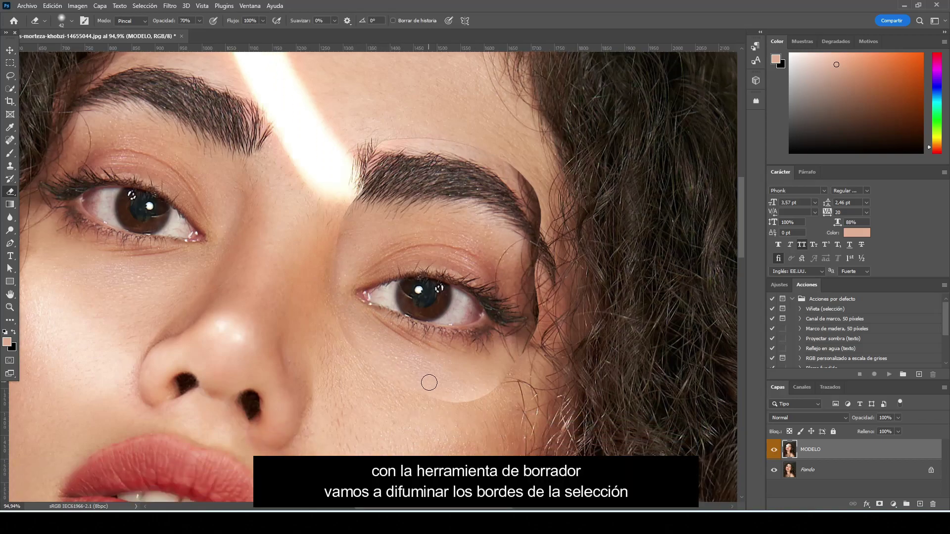
scroll(428, 366, up, 1)
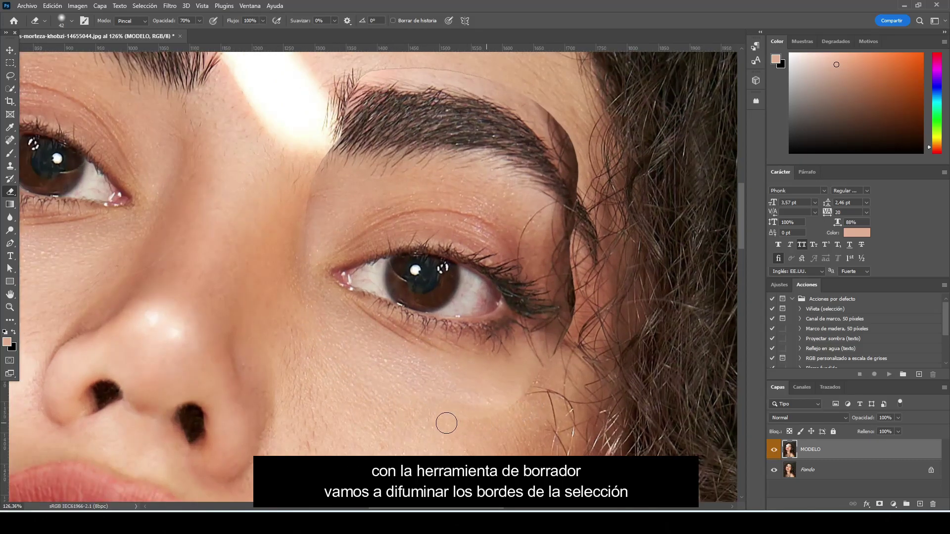
right_click(463, 421)
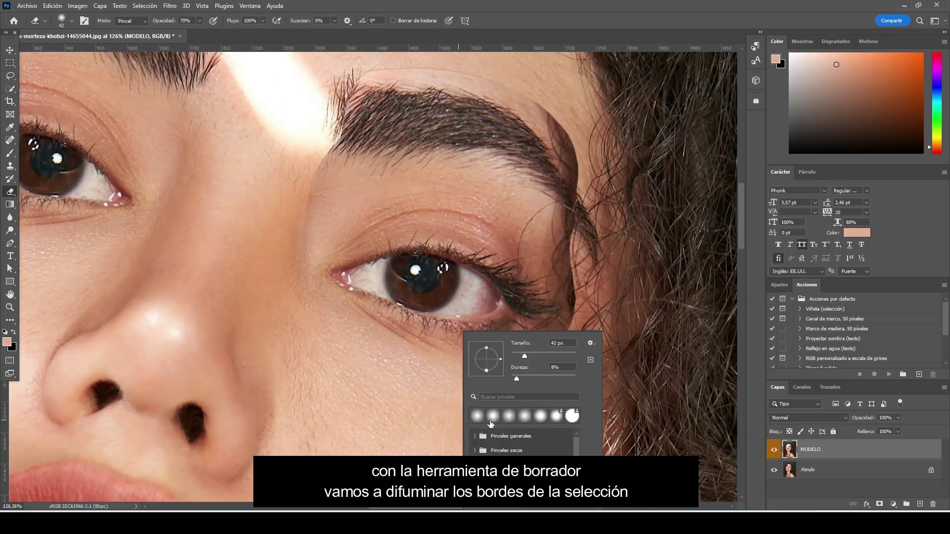
click(446, 399)
mouse_move(535, 399)
mouse_down()
mouse_move(566, 270)
mouse_move(556, 362)
mouse_move(542, 367)
mouse_move(373, 336)
mouse_move(513, 362)
mouse_move(492, 346)
mouse_move(540, 327)
mouse_move(530, 266)
mouse_up()
scroll(529, 266, down, 2)
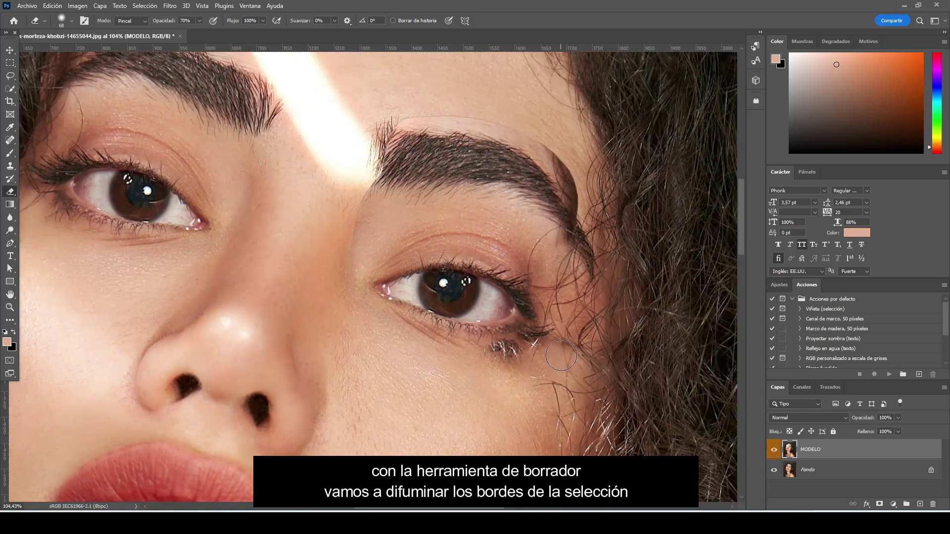
scroll(529, 266, down, 2)
mouse_move(540, 341)
mouse_down()
mouse_move(549, 374)
mouse_move(476, 411)
mouse_up()
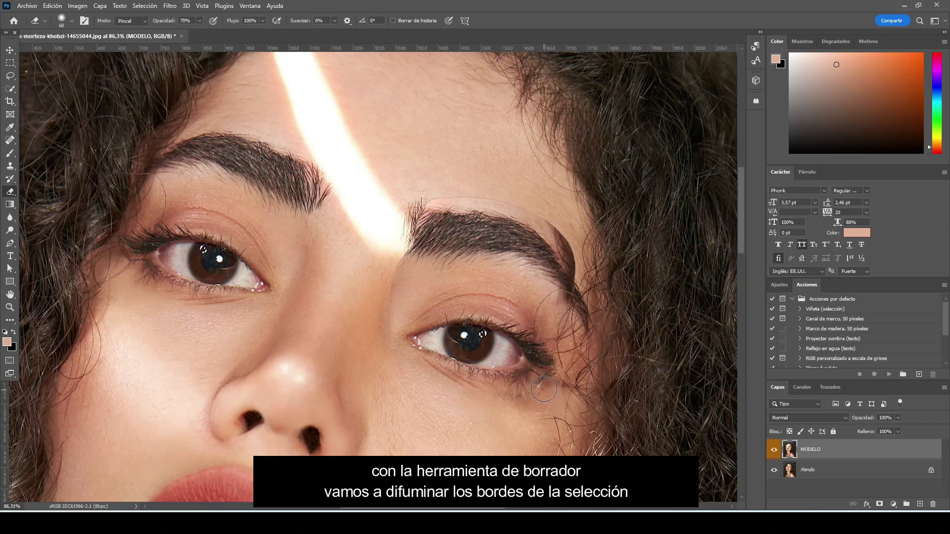
scroll(569, 366, up, 1)
mouse_move(451, 228)
mouse_down()
mouse_move(429, 223)
mouse_move(482, 225)
mouse_move(544, 258)
mouse_move(591, 304)
mouse_up()
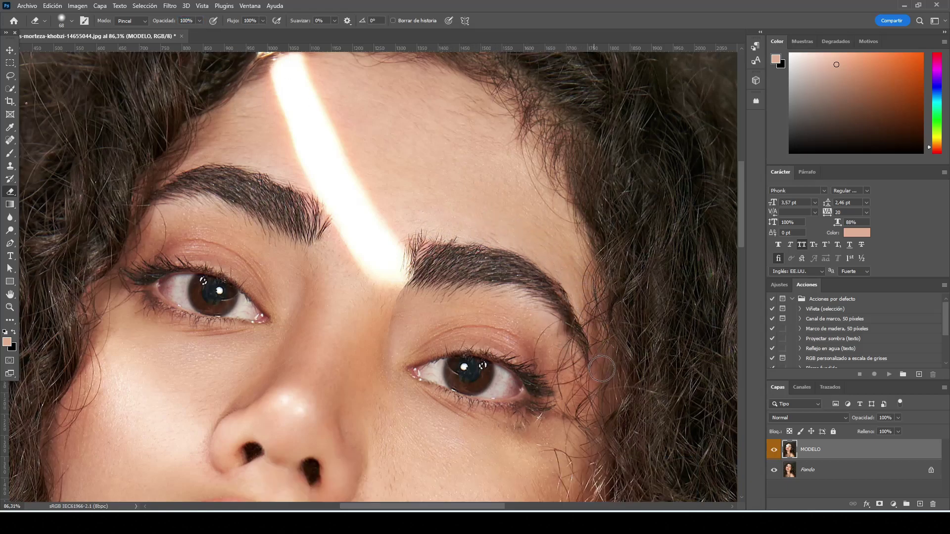
- Erase the streak's lower end and the right eye's interior to reveal the eye beneath
mouse_move(391, 271)
mouse_down()
mouse_move(403, 278)
mouse_move(377, 345)
mouse_up()
right_click(387, 318)
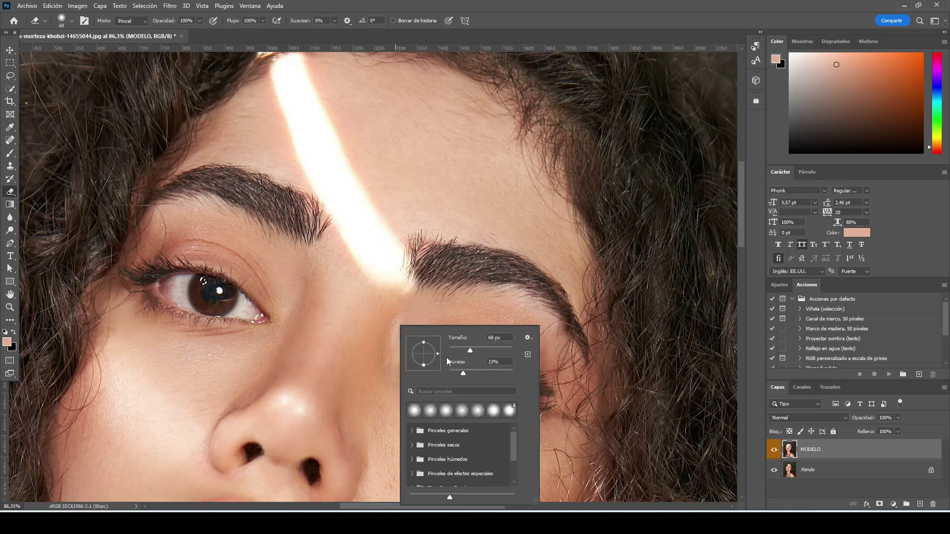
key(Escape)
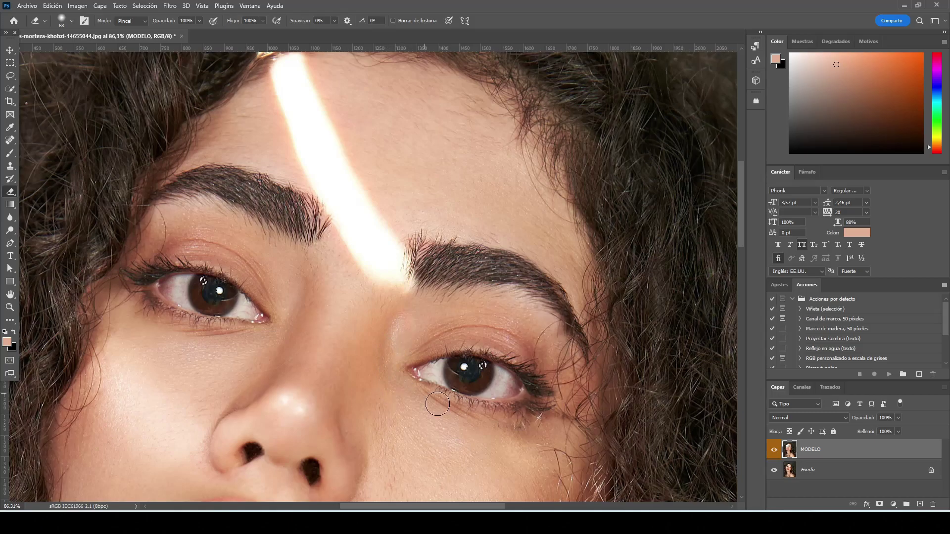
scroll(365, 317, up, 3)
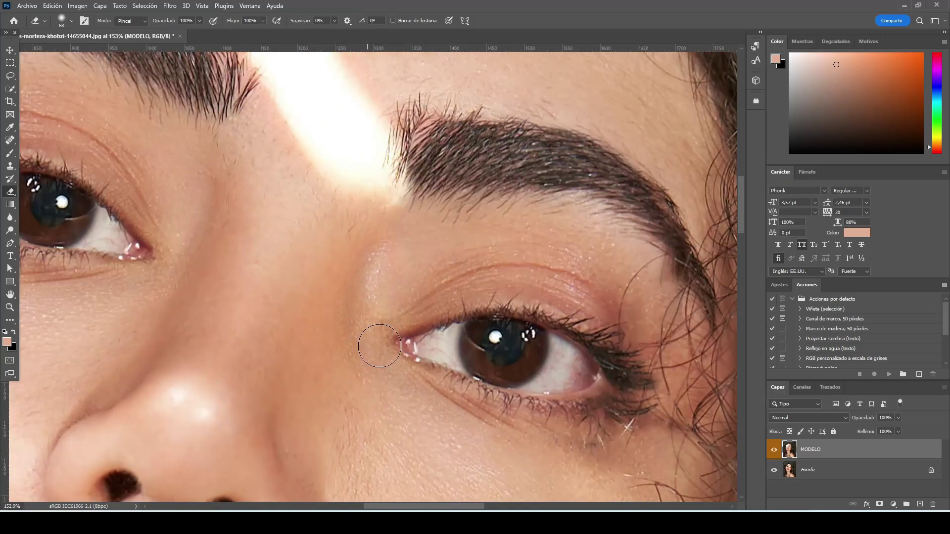
drag(473, 356, 542, 358)
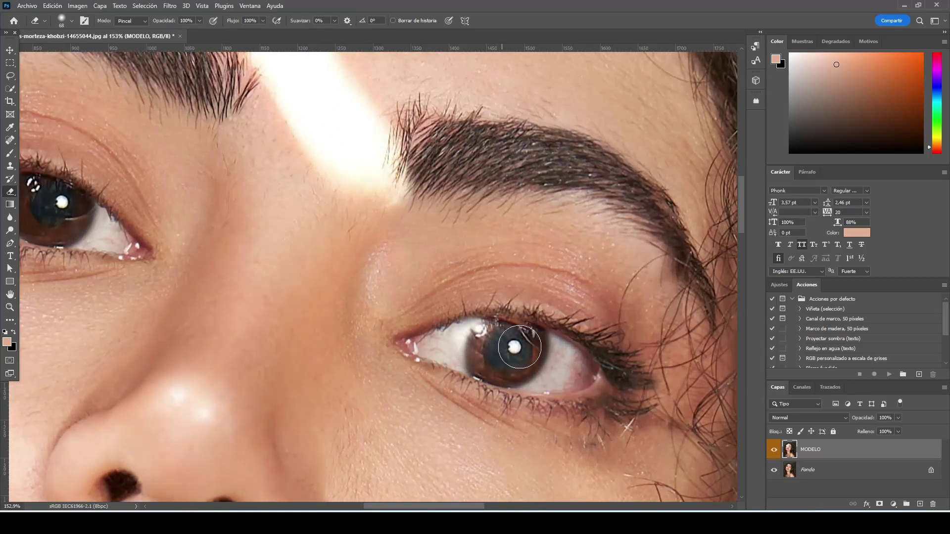
scroll(535, 366, up, 3)
right_click(537, 367)
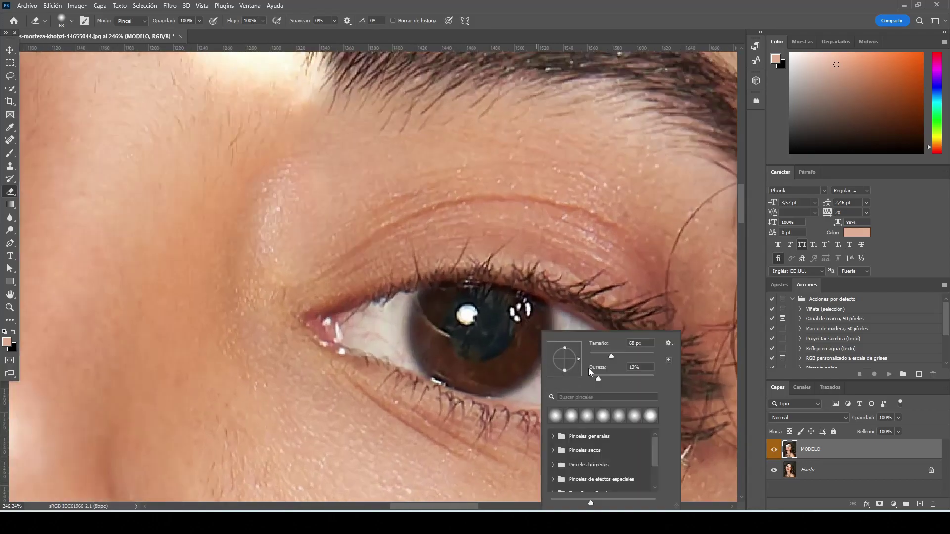
mouse_move(476, 336)
mouse_down()
mouse_move(470, 322)
mouse_move(441, 312)
mouse_move(366, 325)
mouse_move(431, 363)
mouse_move(470, 373)
mouse_move(566, 387)
mouse_move(612, 381)
mouse_move(613, 361)
mouse_move(579, 337)
mouse_move(502, 309)
mouse_move(445, 307)
mouse_move(564, 357)
mouse_move(475, 297)
mouse_move(454, 305)
mouse_move(457, 314)
mouse_up()
scroll(460, 315, down, 3)
scroll(487, 319, down, 4)
scroll(510, 336, down, 2)
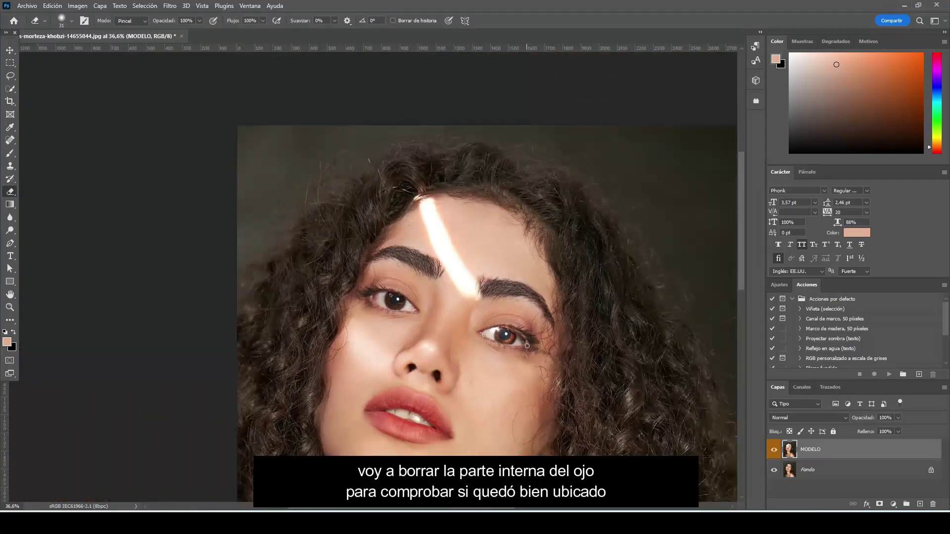
scroll(529, 347, down, 1)
scroll(529, 348, down, 2)
scroll(433, 250, up, 1)
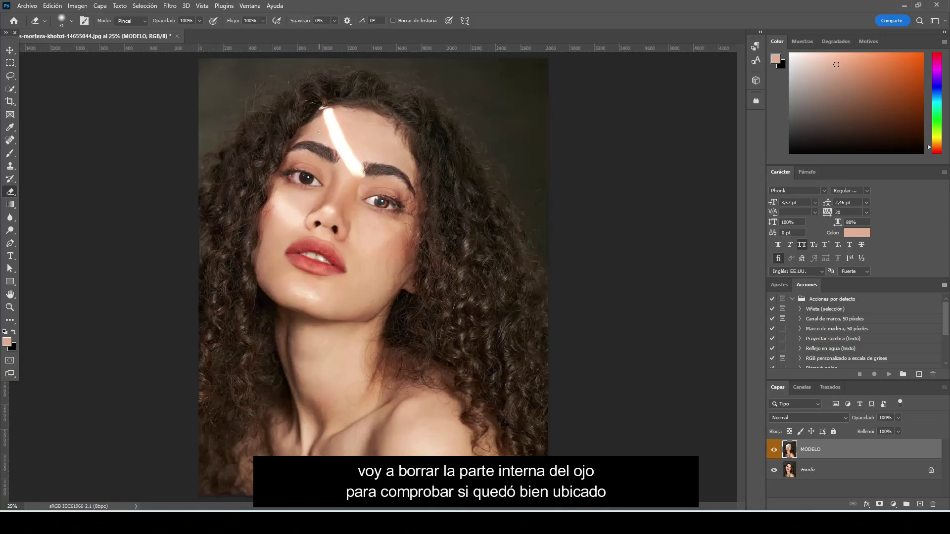
scroll(431, 242, up, 1)
scroll(428, 226, up, 2)
scroll(425, 208, up, 1)
scroll(425, 208, up, 1)
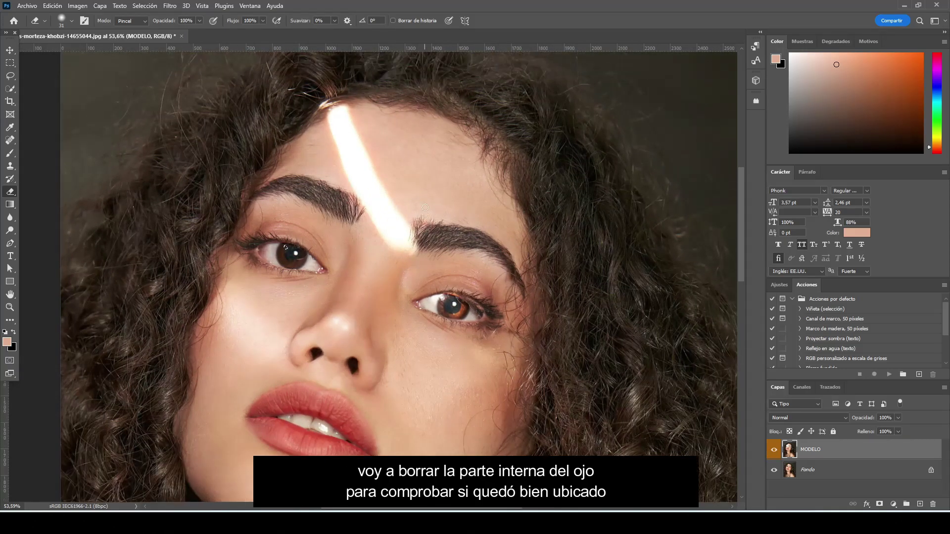
scroll(426, 208, up, 1)
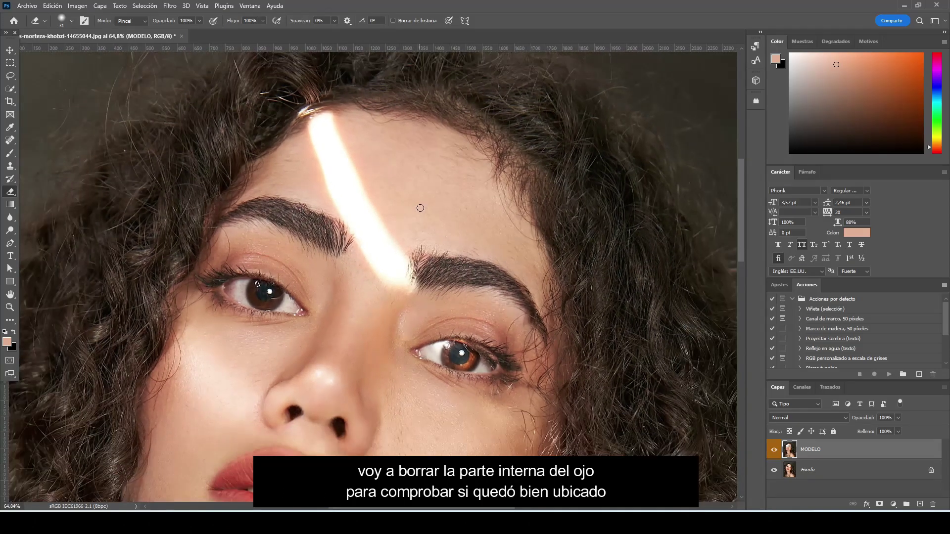
scroll(375, 163, up, 1)
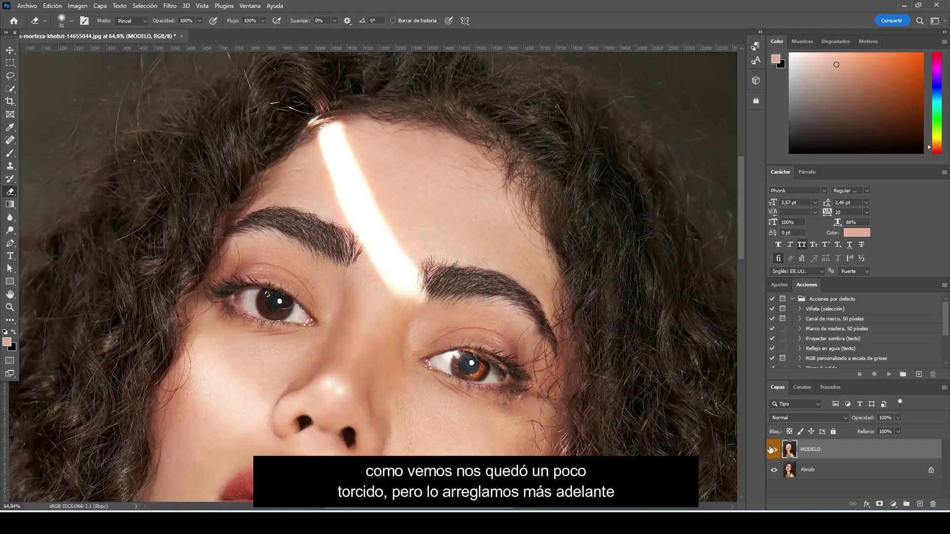
click(771, 449)
- Begin blending the right eyebrow and lower the Eraser opacity to 70%
drag(523, 316, 485, 280)
scroll(508, 294, up, 3)
scroll(515, 297, up, 3)
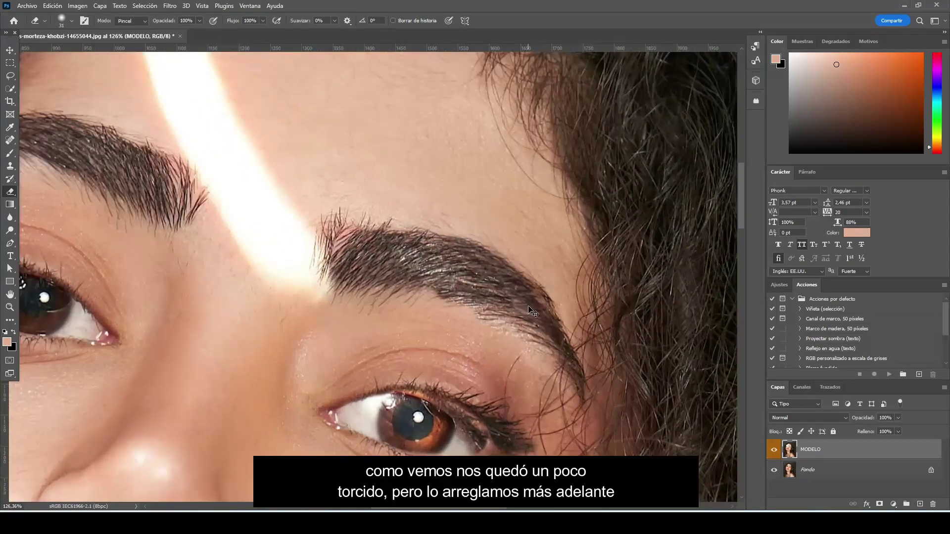
right_click(541, 309)
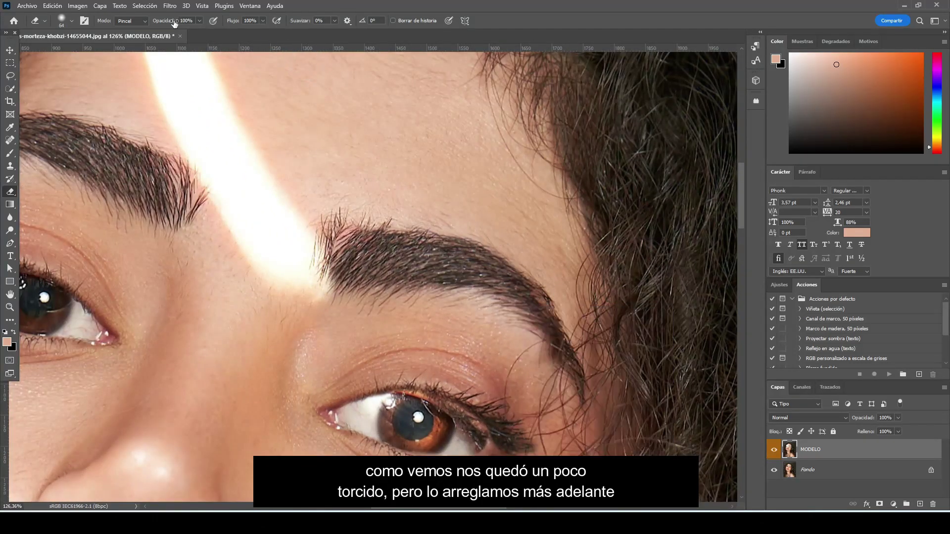
drag(177, 18, 161, 19)
- Softly erase the right eyebrow's body and tail into the surrounding skin
mouse_move(409, 261)
mouse_down()
mouse_move(463, 267)
mouse_move(353, 227)
mouse_up()
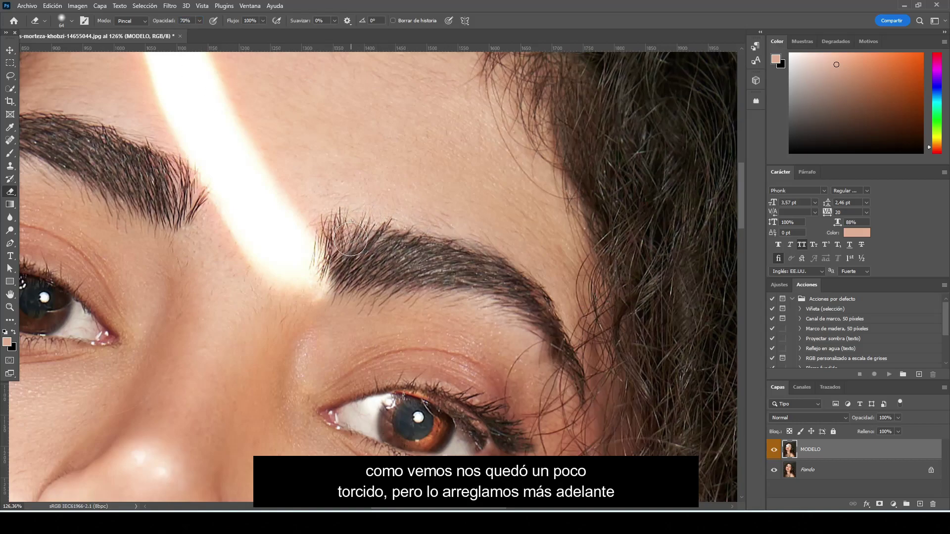
mouse_move(353, 228)
mouse_down()
mouse_move(546, 287)
mouse_move(550, 343)
mouse_up()
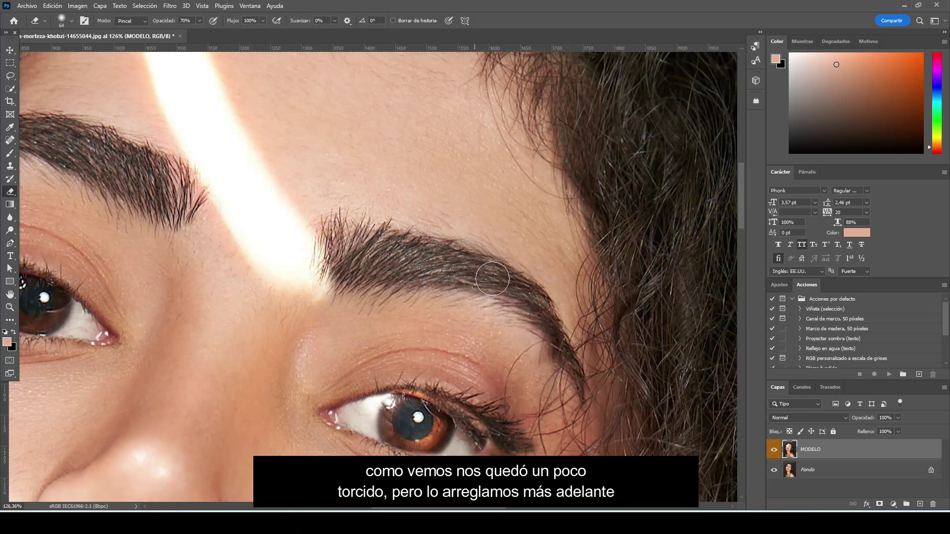
drag(555, 361, 580, 394)
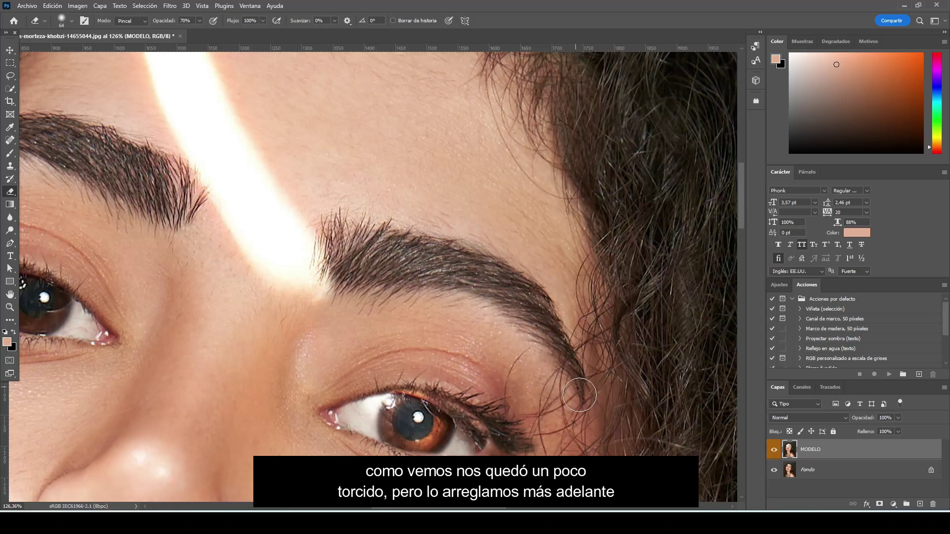
mouse_move(552, 366)
mouse_down()
mouse_move(471, 286)
mouse_move(375, 270)
mouse_up()
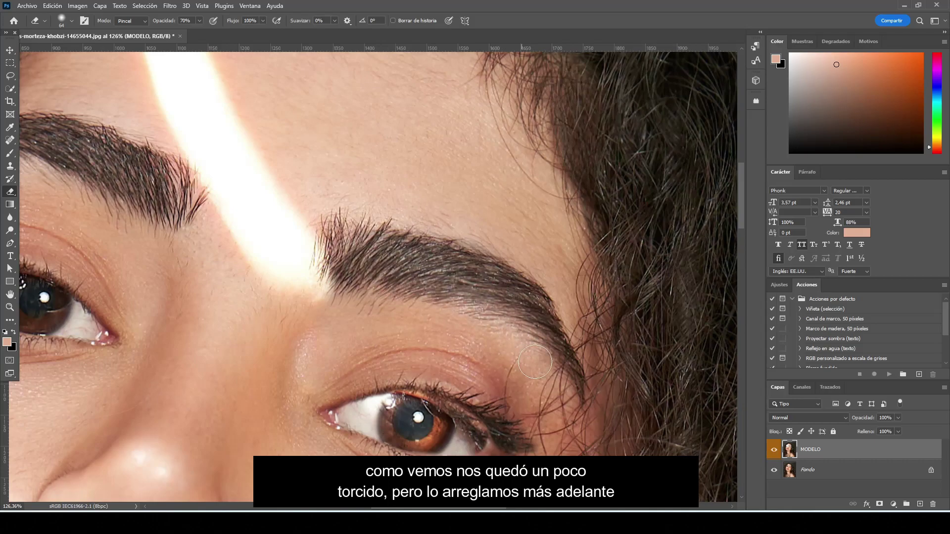
drag(535, 362, 532, 380)
scroll(544, 366, down, 5)
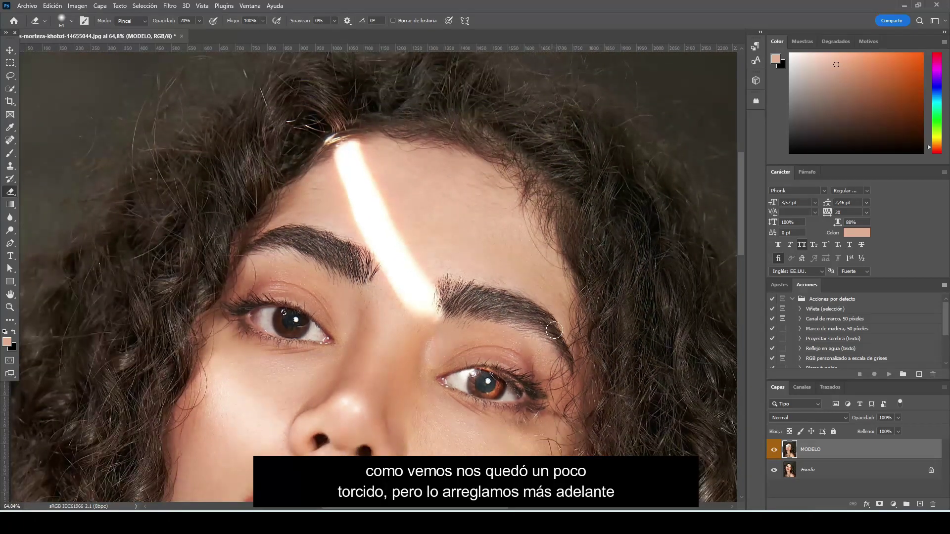
scroll(534, 324, up, 2)
scroll(495, 312, up, 2)
scroll(437, 295, up, 1)
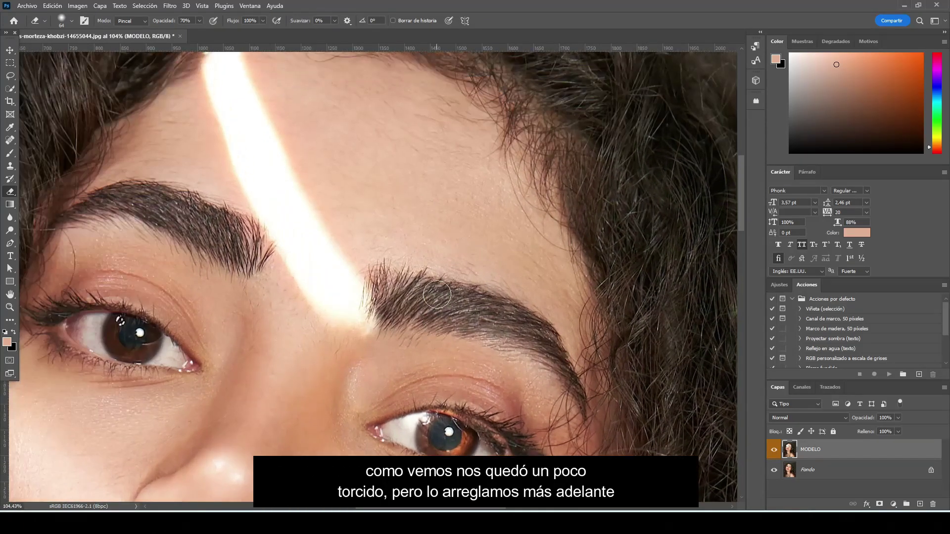
scroll(437, 295, down, 2)
scroll(437, 295, down, 3)
scroll(349, 248, up, 4)
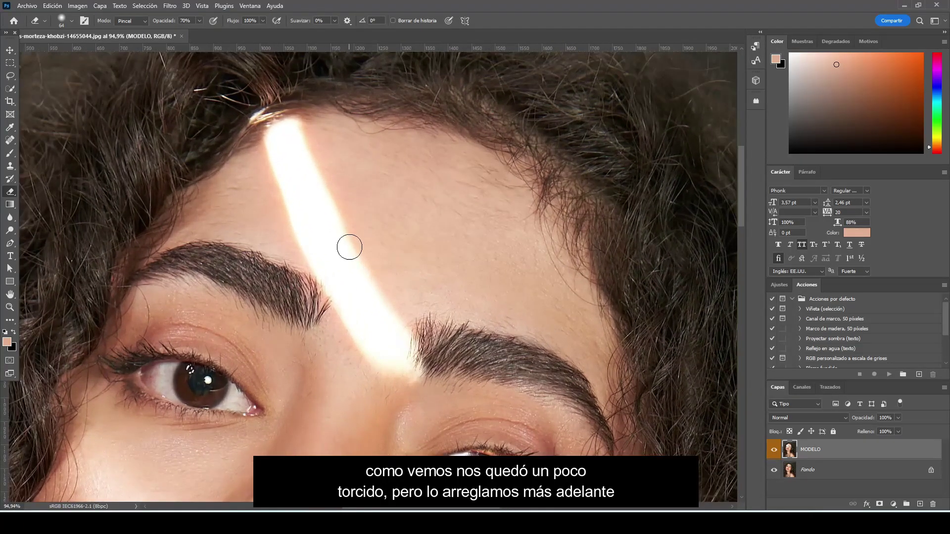
scroll(350, 247, down, 3)
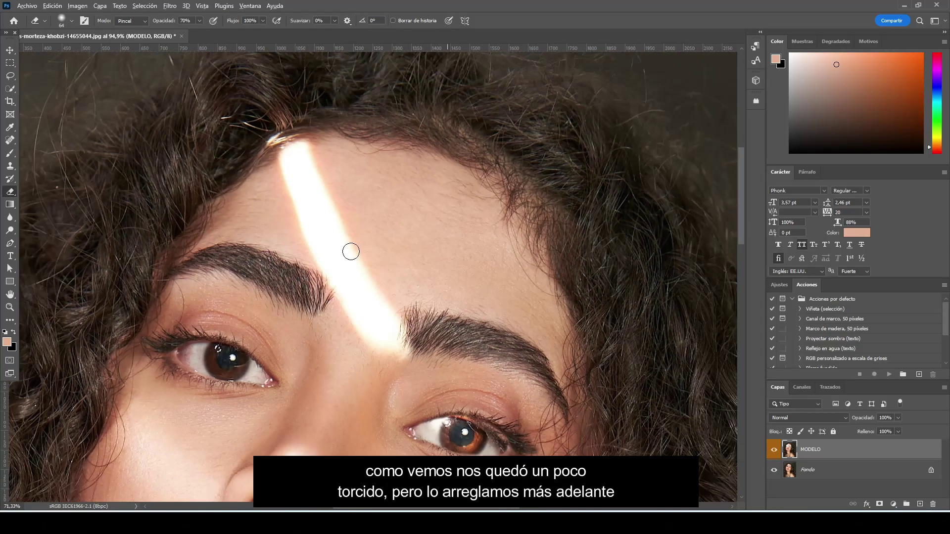
scroll(350, 250, up, 1)
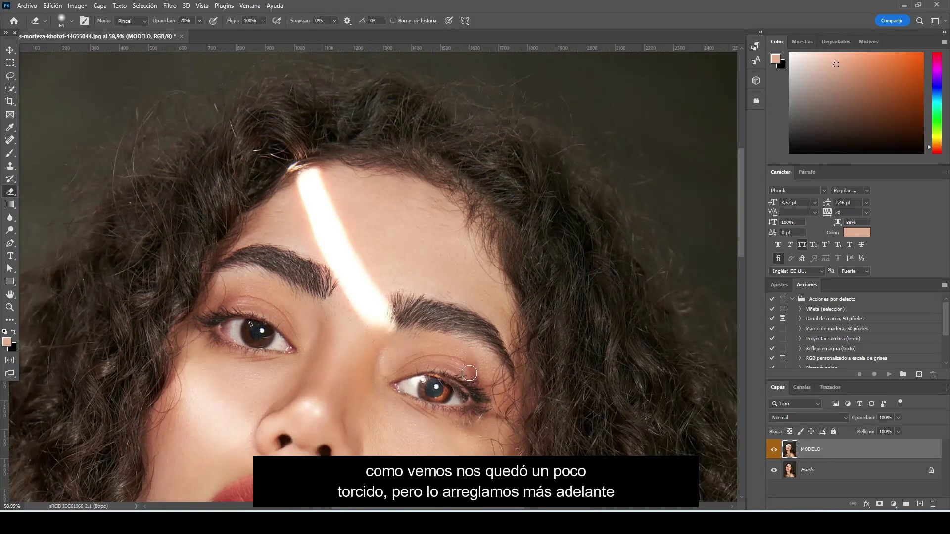
scroll(354, 255, up, 3)
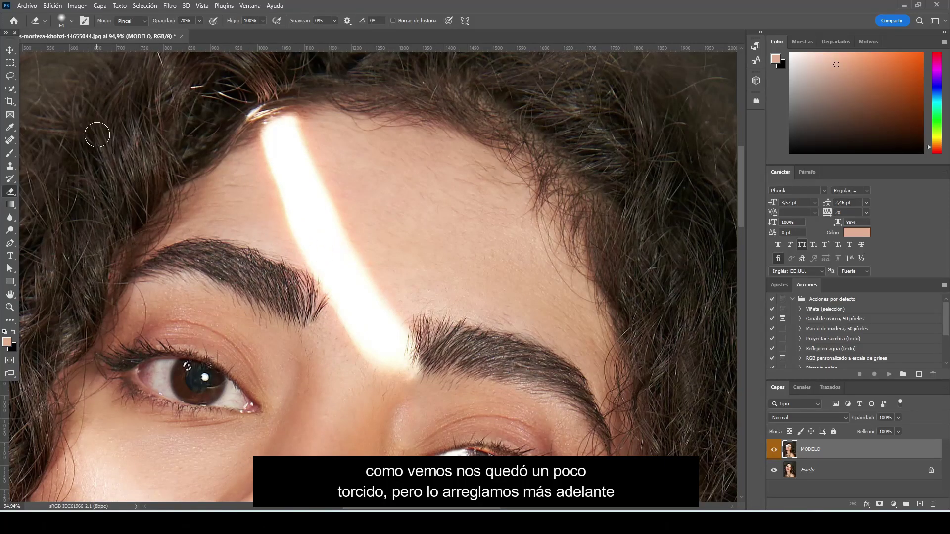
- Lasso clean forehead skin and move a copy of it over the light streak
click(10, 76)
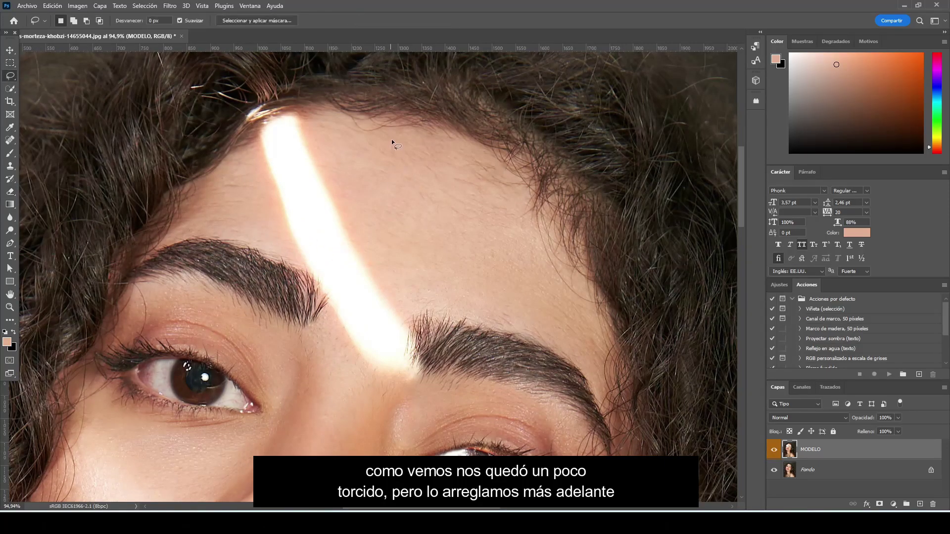
drag(401, 143, 396, 138)
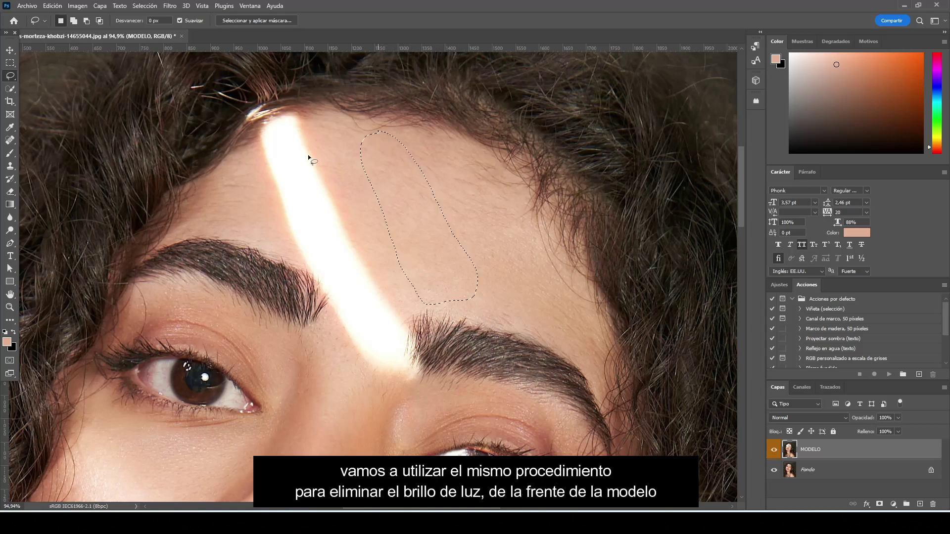
key(m)
right_click(379, 182)
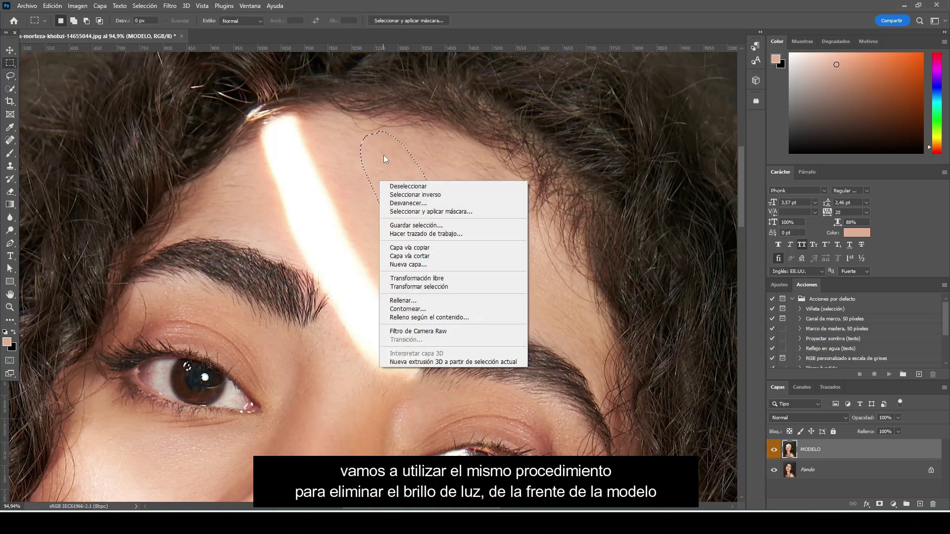
key(Escape)
key(v)
drag(390, 189, 280, 181)
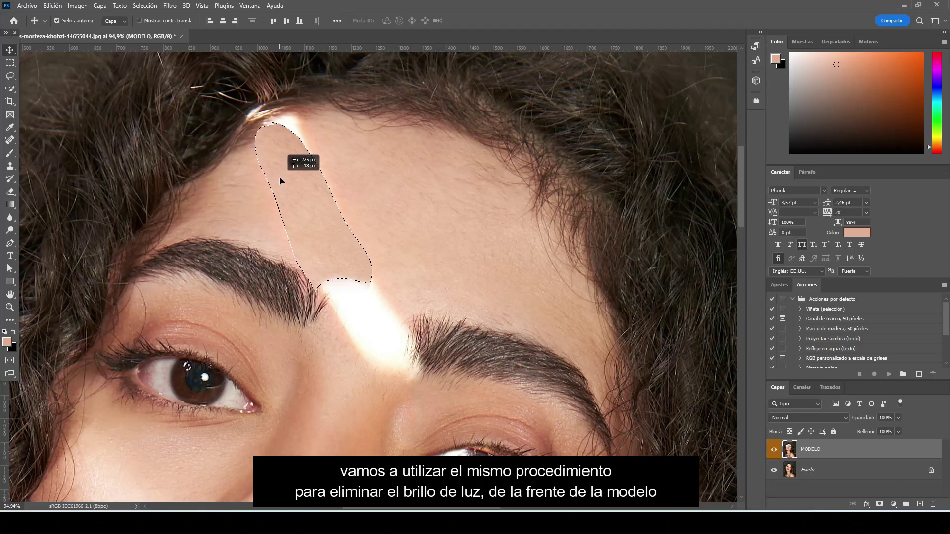
key(ctrl+d)
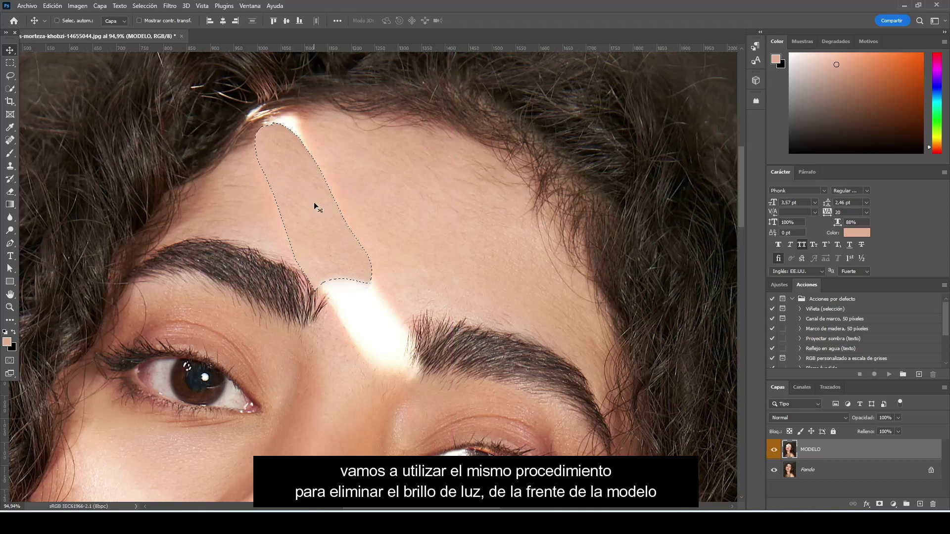
drag(314, 202, 302, 208)
scroll(280, 154, up, 2)
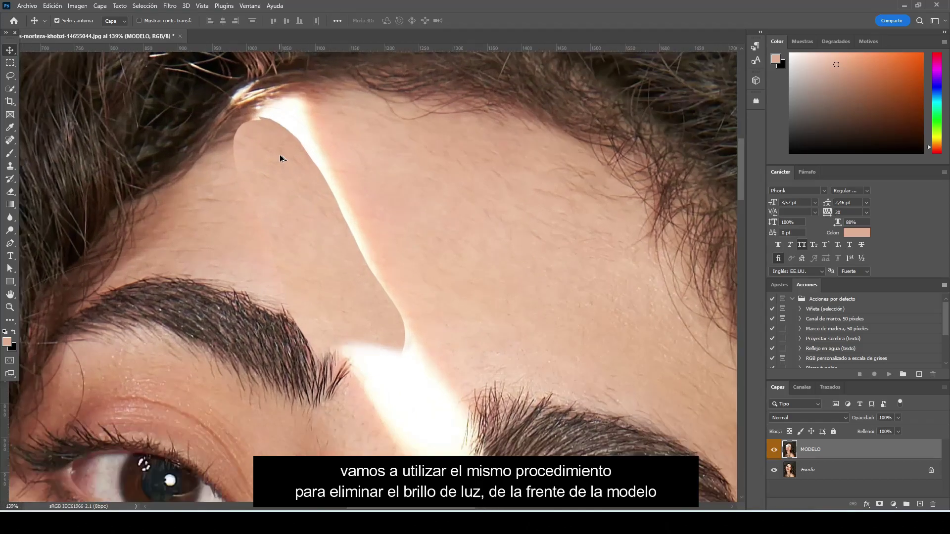
scroll(280, 155, up, 2)
- Erase the patch's hard hairline edge, then scale it wider and taller over the streak
key(b)
click(9, 191)
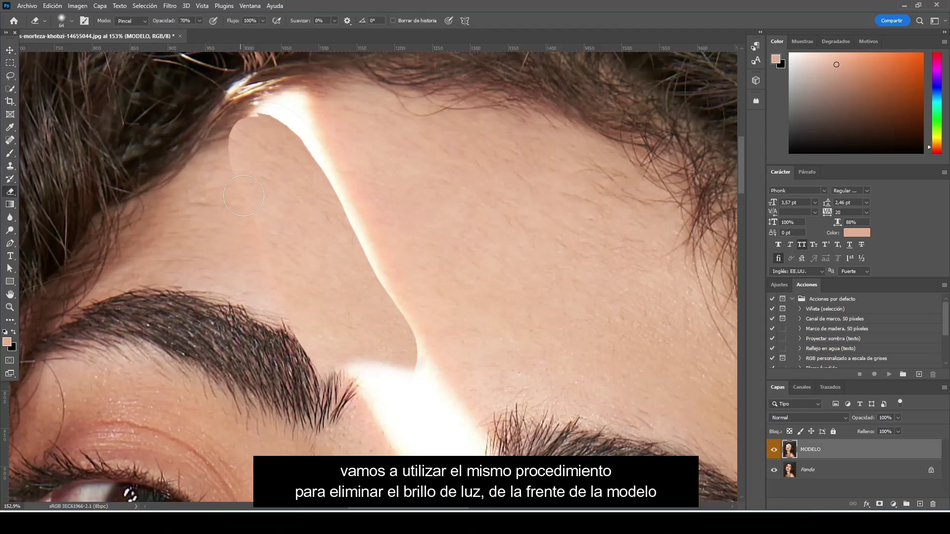
mouse_move(224, 186)
mouse_down()
mouse_move(232, 119)
mouse_move(224, 129)
mouse_up()
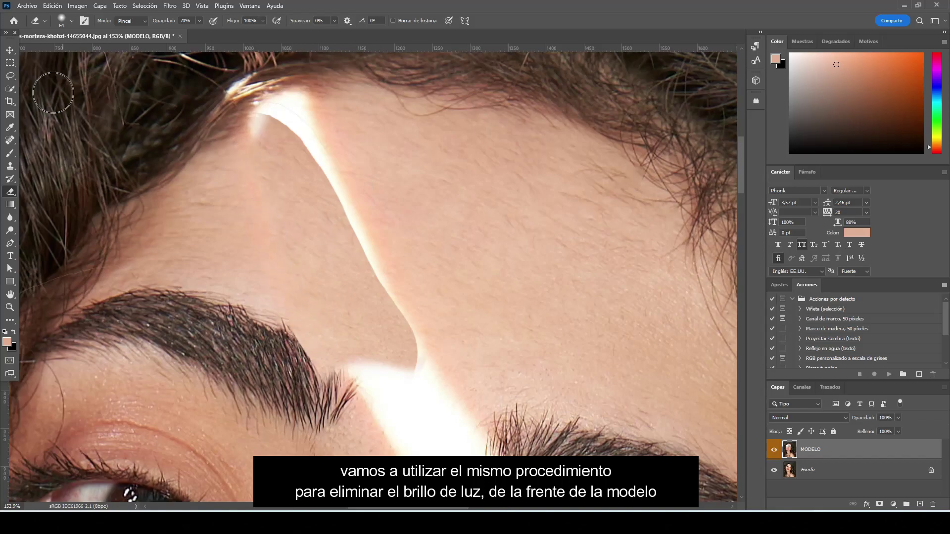
key(v)
alt+drag(298, 230, 307, 234)
key(ctrl+t)
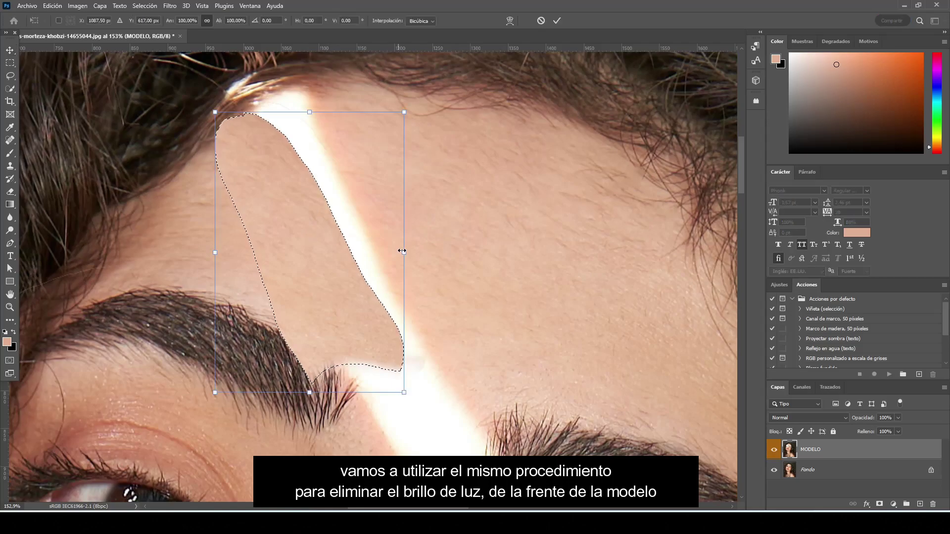
drag(402, 252, 477, 218)
click(556, 20)
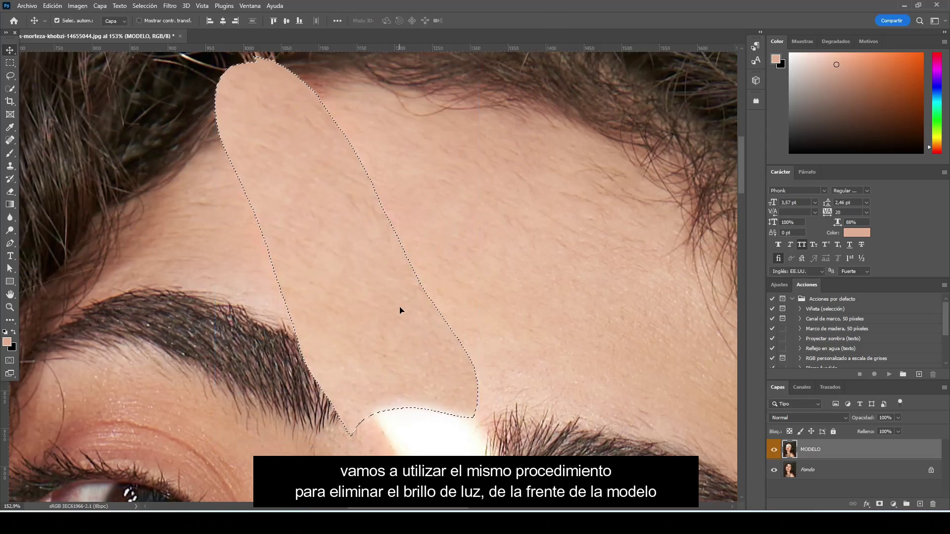
key(ctrl+d)
scroll(400, 310, down, 3)
scroll(400, 310, up, 2)
- With a soft ~106 px Eraser, reveal the eyebrow tail and remove the patch's hairline bump
key(e)
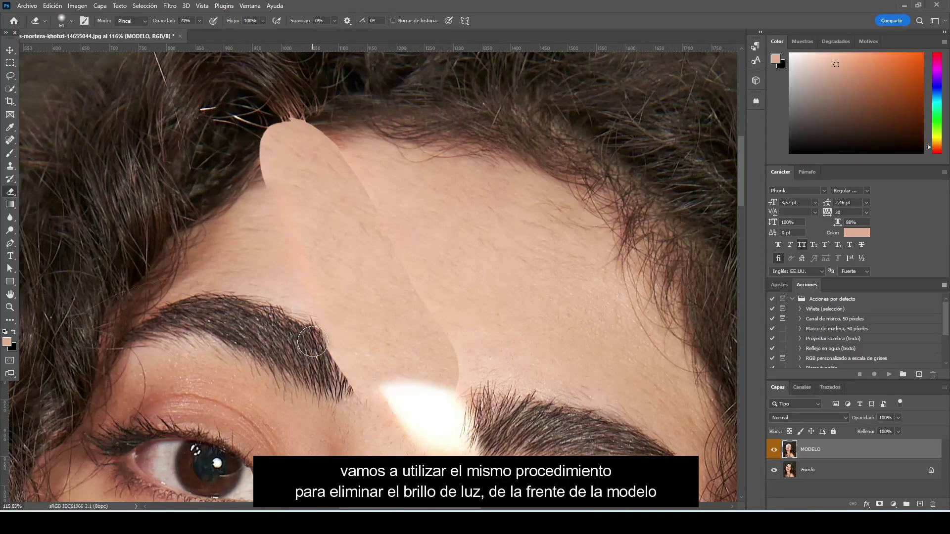
drag(313, 342, 341, 394)
drag(333, 356, 329, 353)
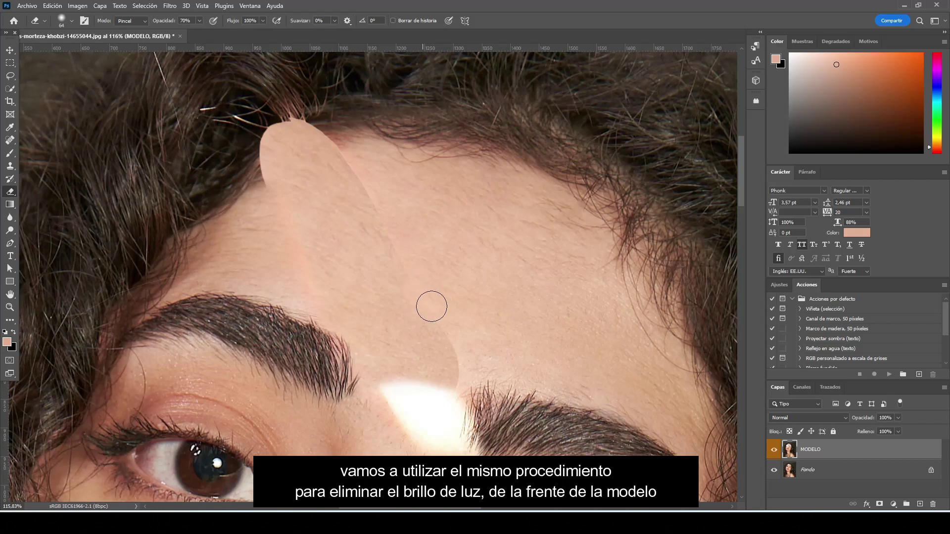
drag(431, 307, 459, 367)
right_click(460, 356)
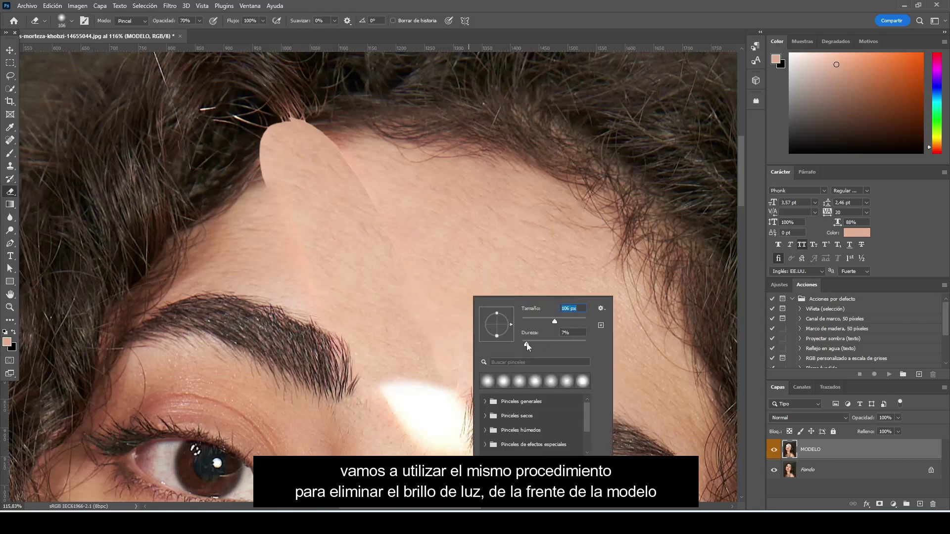
click(402, 244)
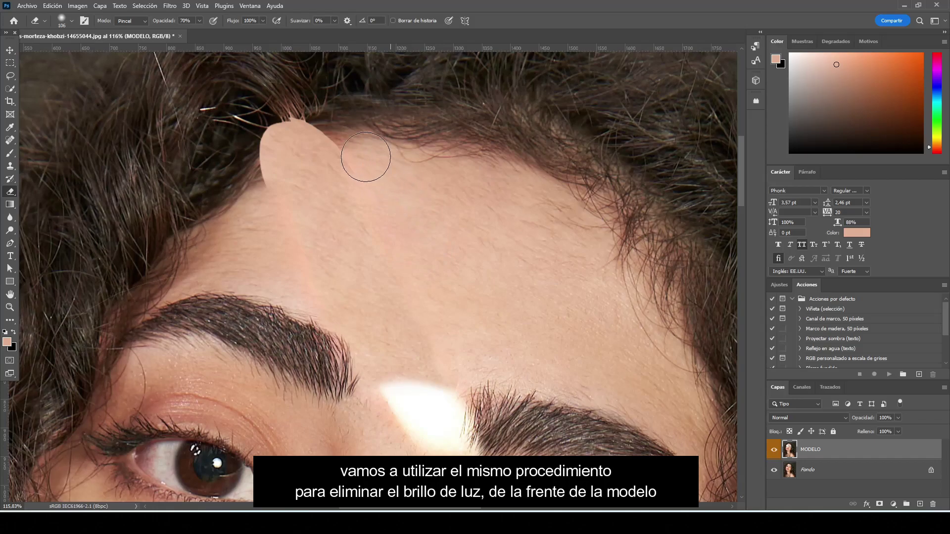
mouse_move(366, 157)
mouse_down()
mouse_move(292, 145)
mouse_move(280, 171)
mouse_up()
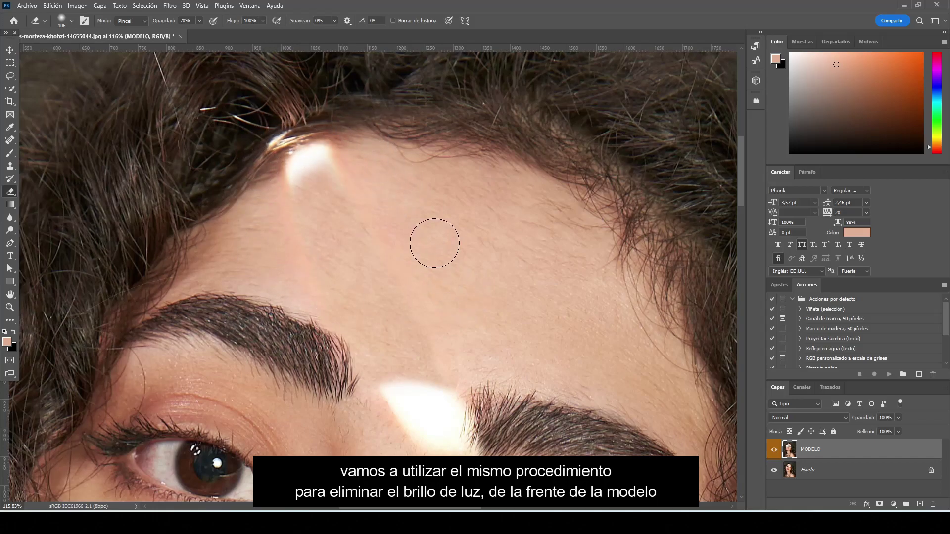
scroll(436, 245, down, 5)
scroll(441, 252, up, 6)
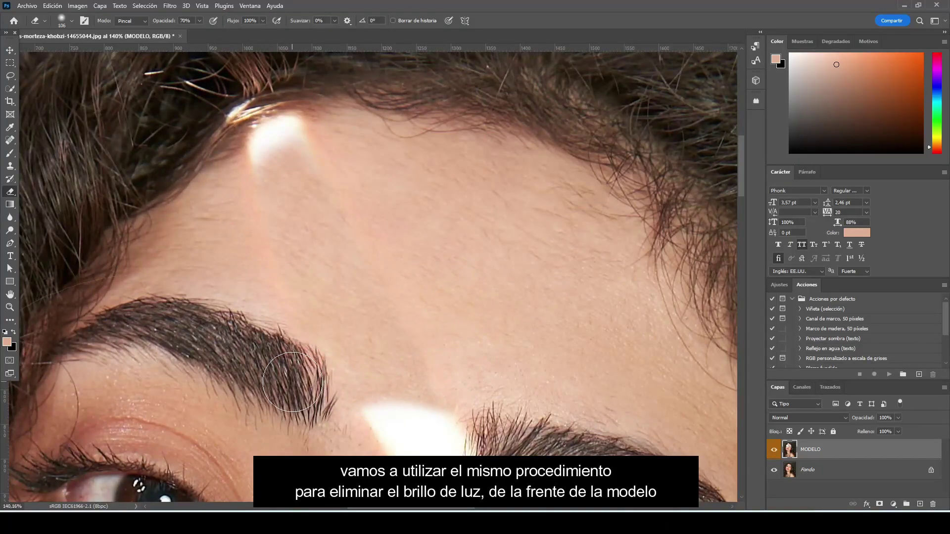
scroll(515, 333, down, 3)
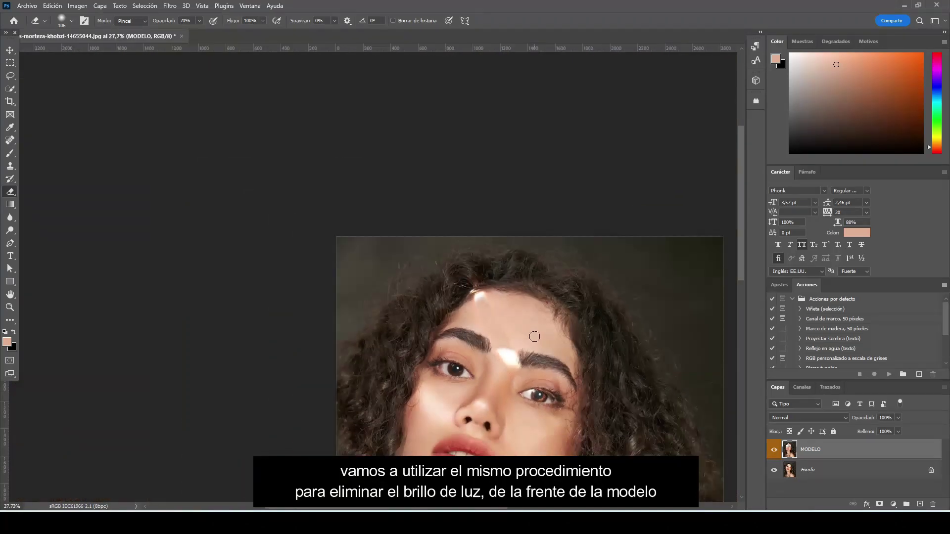
scroll(534, 336, up, 5)
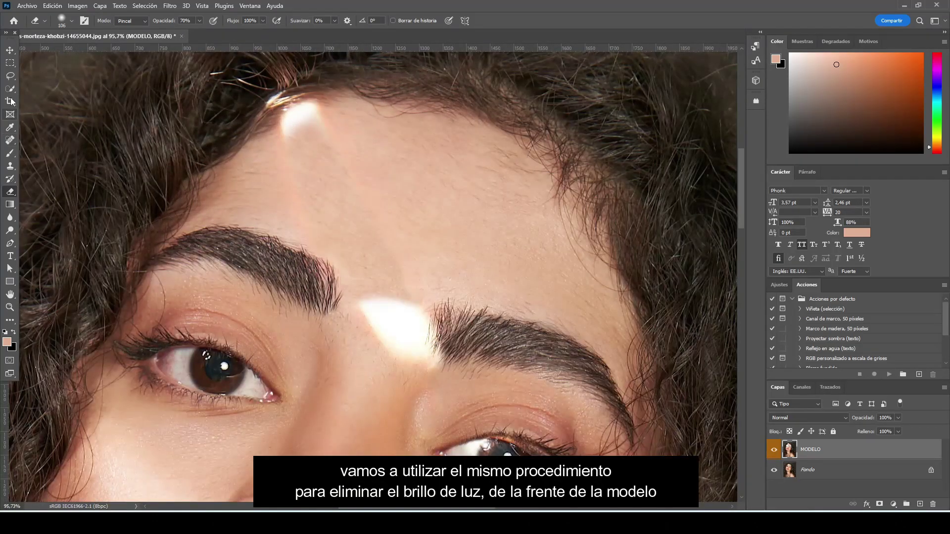
- Flatten the image and content-aware move clean forehead skin onto the hairline shine
key(j)
right_click(833, 469)
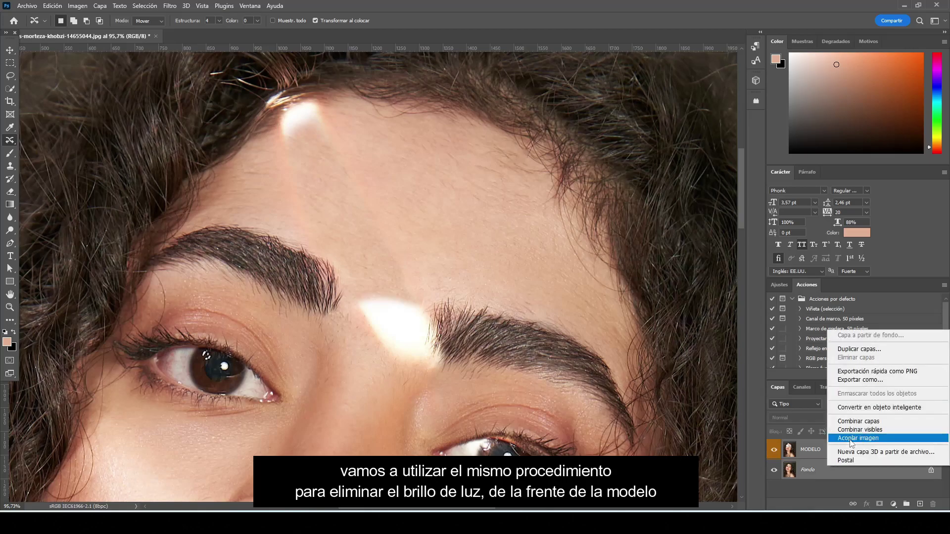
click(851, 439)
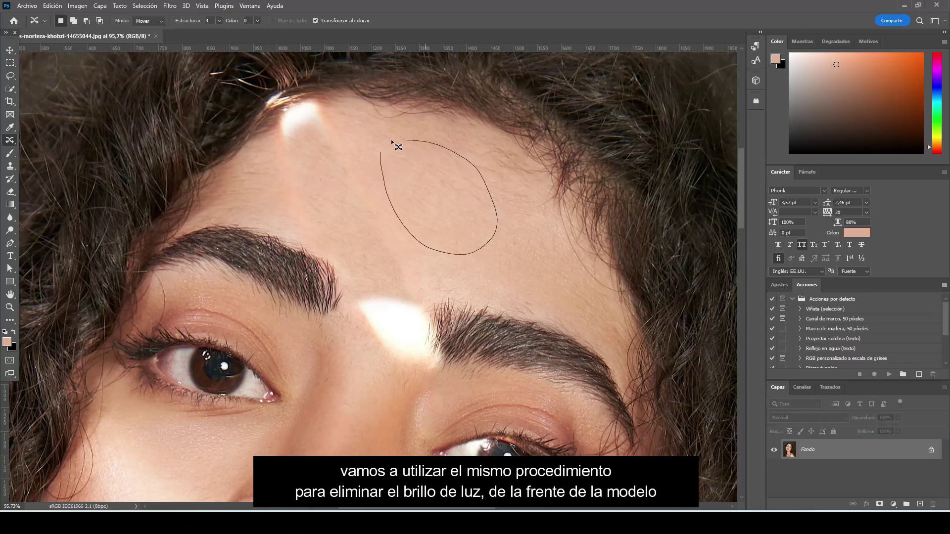
drag(396, 145, 405, 141)
drag(457, 169, 356, 169)
click(402, 20)
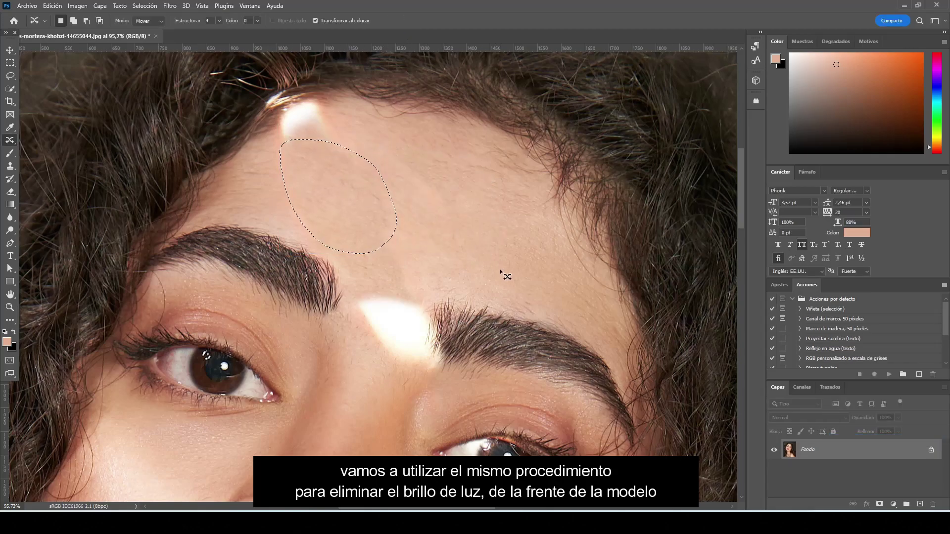
key(ctrl+d)
- Content-Aware Fill the two remaining shiny areas at the hairline
click(10, 76)
drag(350, 118, 346, 130)
right_click(346, 132)
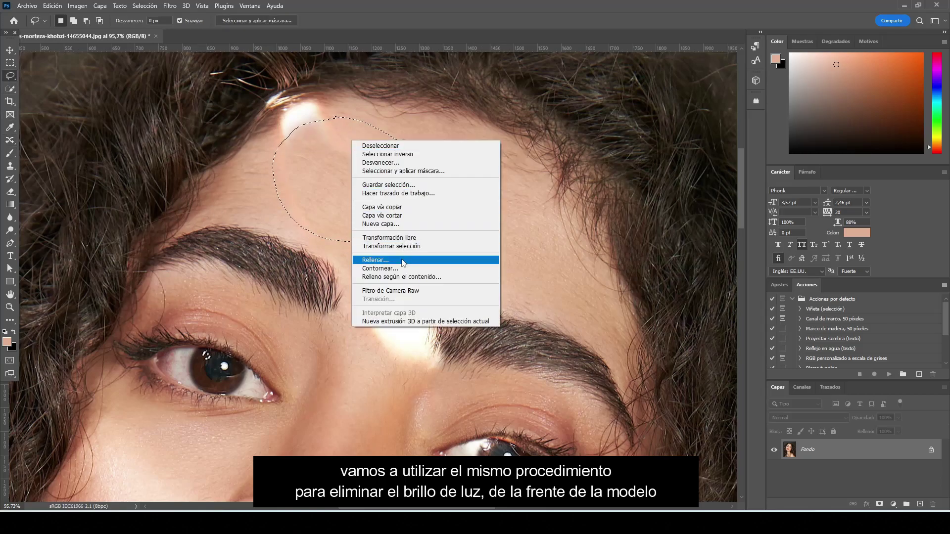
click(376, 258)
click(555, 224)
key(ctrl+d)
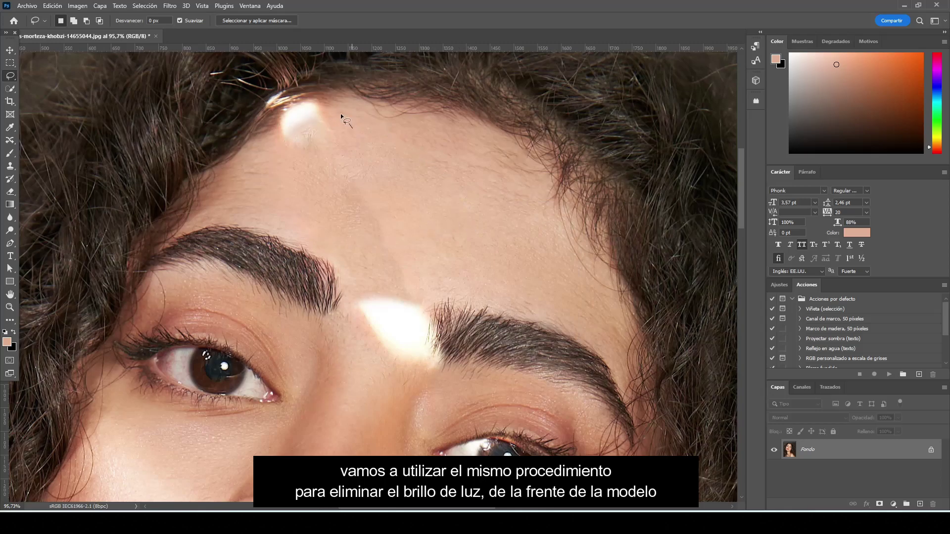
drag(330, 169, 346, 158)
right_click(327, 139)
click(363, 238)
click(555, 225)
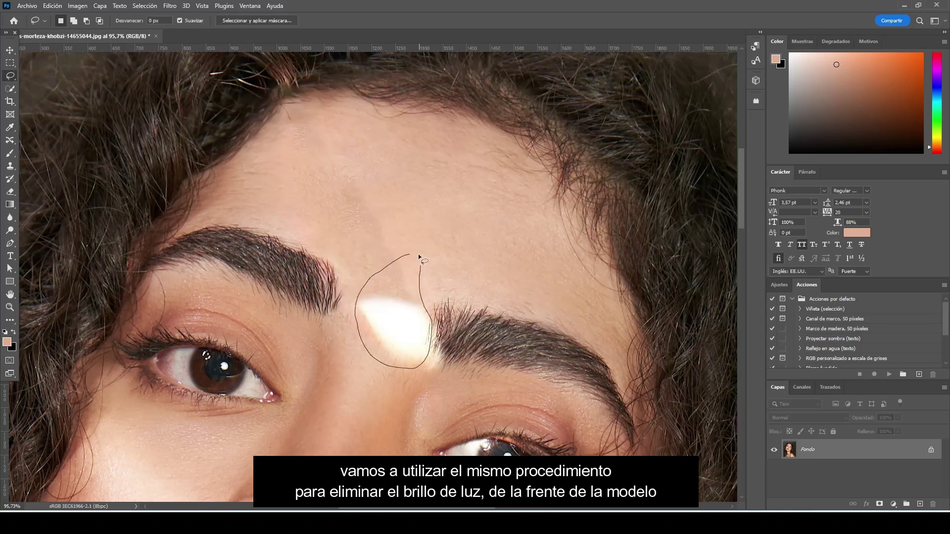
- Content-Aware Fill the bright spot between the eyebrows and deselect
drag(418, 257, 410, 255)
right_click(409, 271)
click(456, 403)
click(555, 224)
key(ctrl+d)
scroll(493, 288, down, 3)
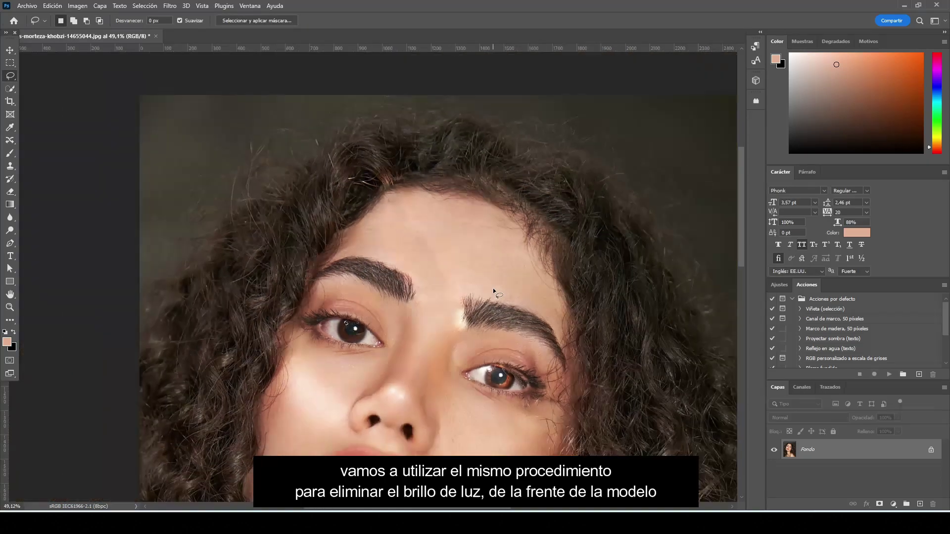
scroll(493, 288, down, 2)
scroll(479, 304, up, 3)
scroll(478, 304, up, 2)
scroll(248, 232, up, 2)
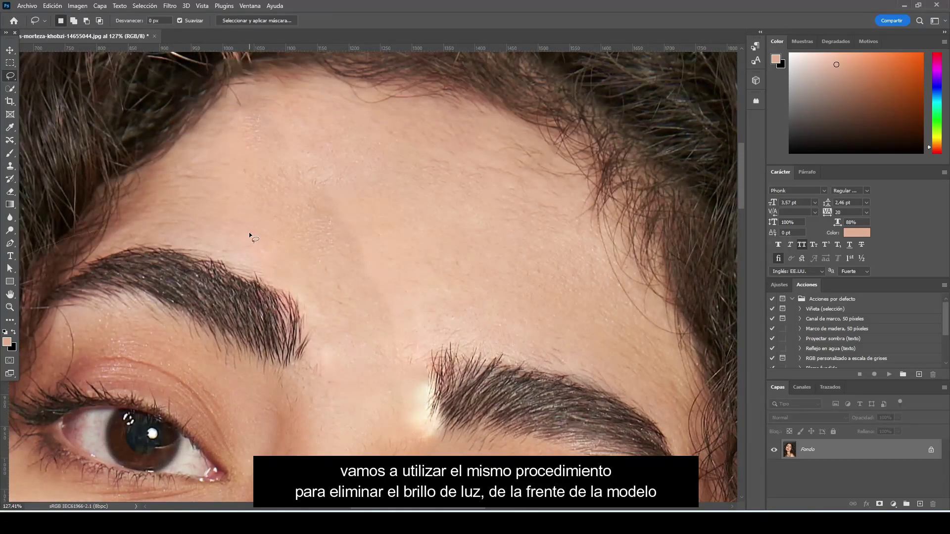
- With the Spot Healing Brush, heal forehead blemishes and the skin beside the left eyebrow
right_click(12, 142)
click(49, 141)
drag(248, 123, 280, 243)
drag(218, 153, 239, 149)
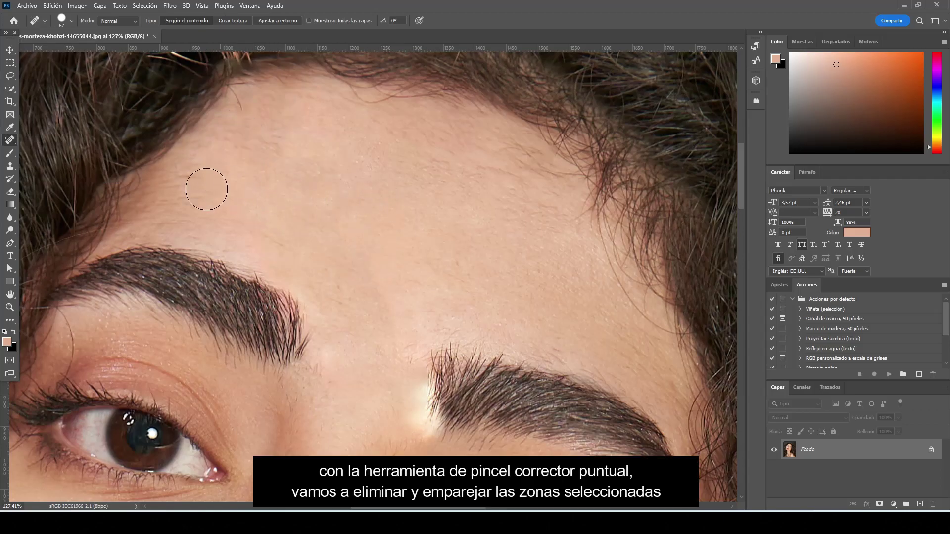
scroll(340, 218, down, 2)
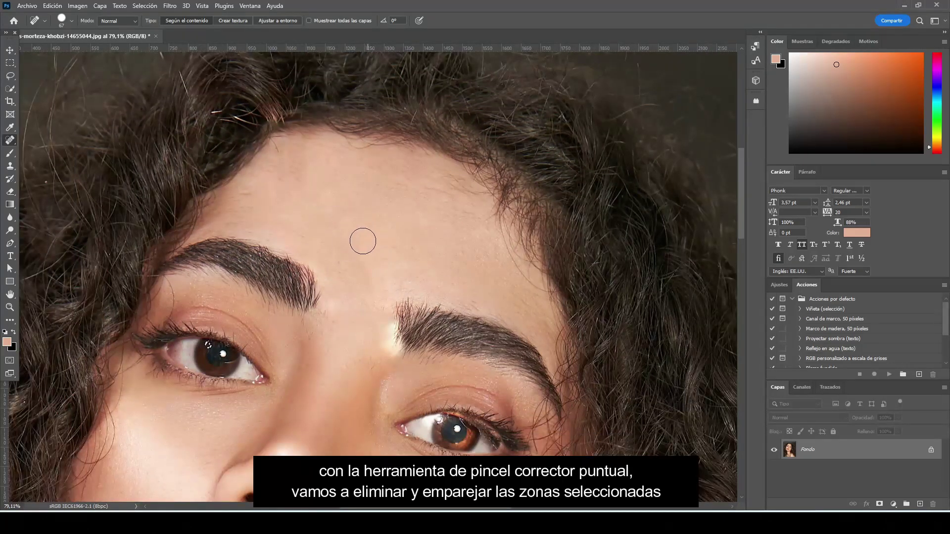
drag(347, 253, 381, 258)
drag(275, 181, 313, 164)
- Heal spots above the eyebrows, the bright patch at the brow start, and a forehead spot
scroll(346, 232, down, 2)
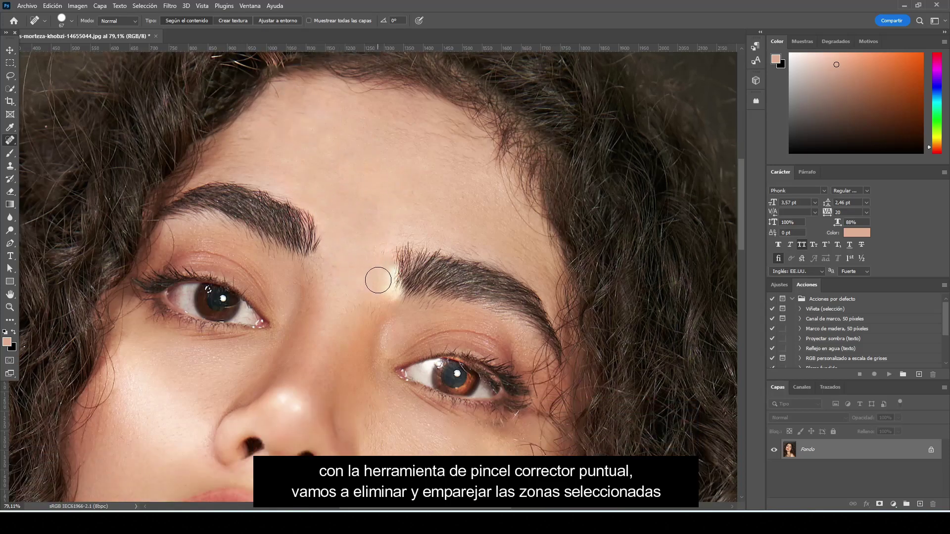
click(381, 238)
drag(460, 239, 490, 248)
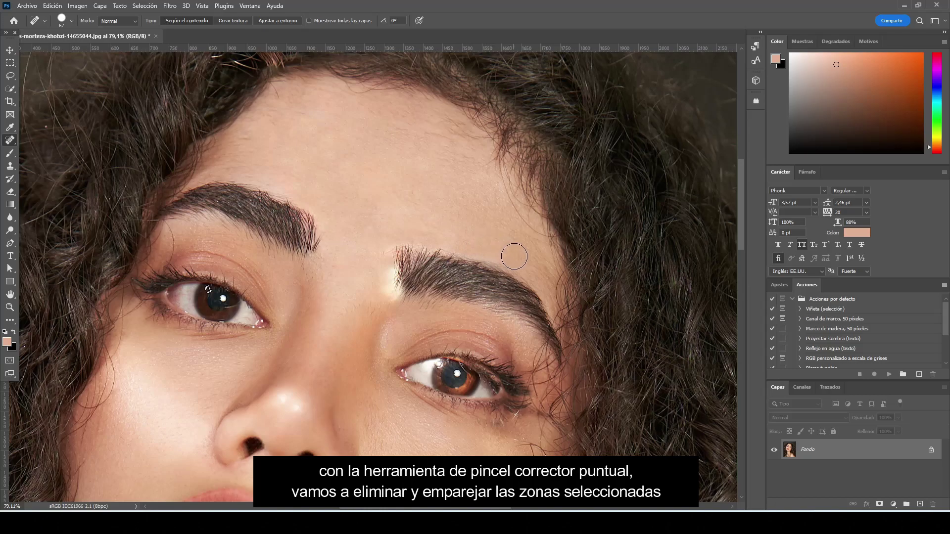
mouse_move(391, 256)
mouse_down()
mouse_move(389, 295)
mouse_move(382, 286)
mouse_move(410, 251)
mouse_up()
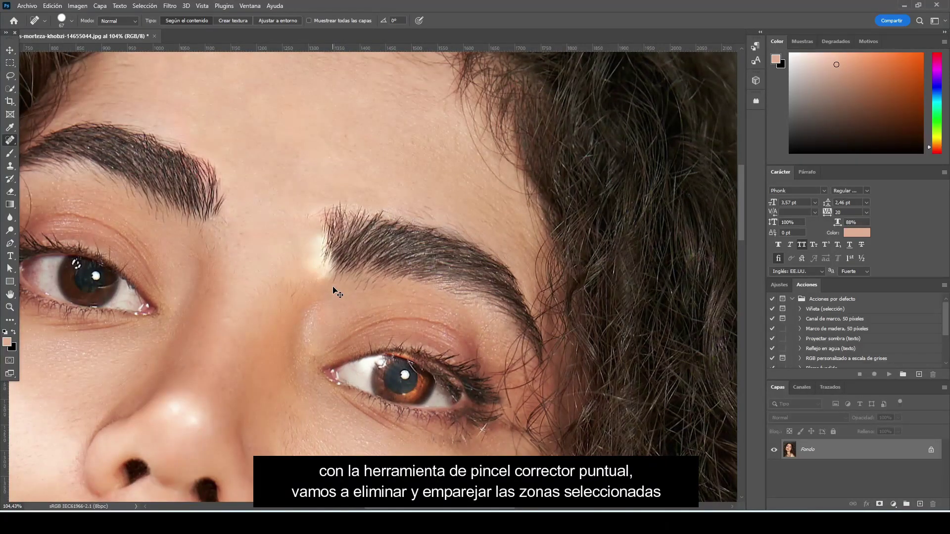
drag(438, 203, 488, 227)
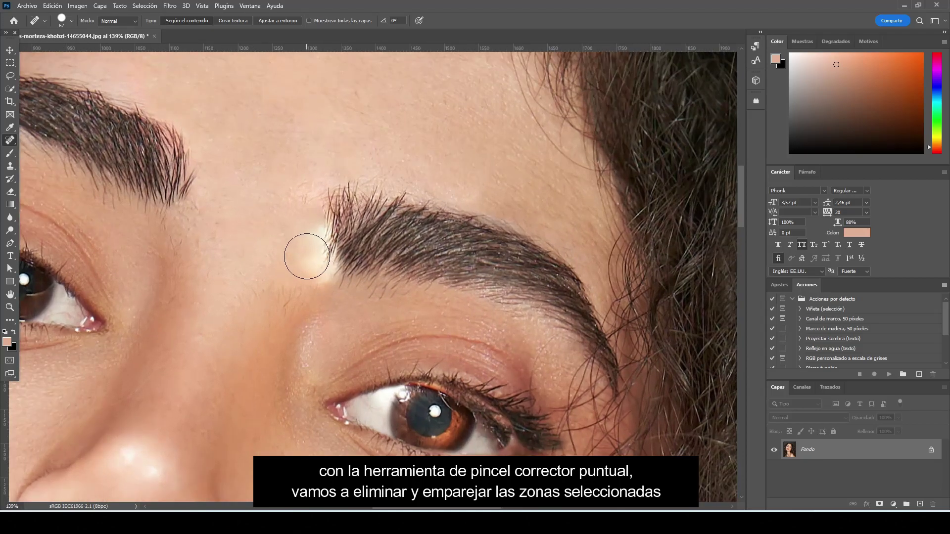
key(ctrl+minus)
key(ctrl+minus)
key(ctrl+minus)
scroll(346, 148, up, 3)
scroll(346, 149, up, 2)
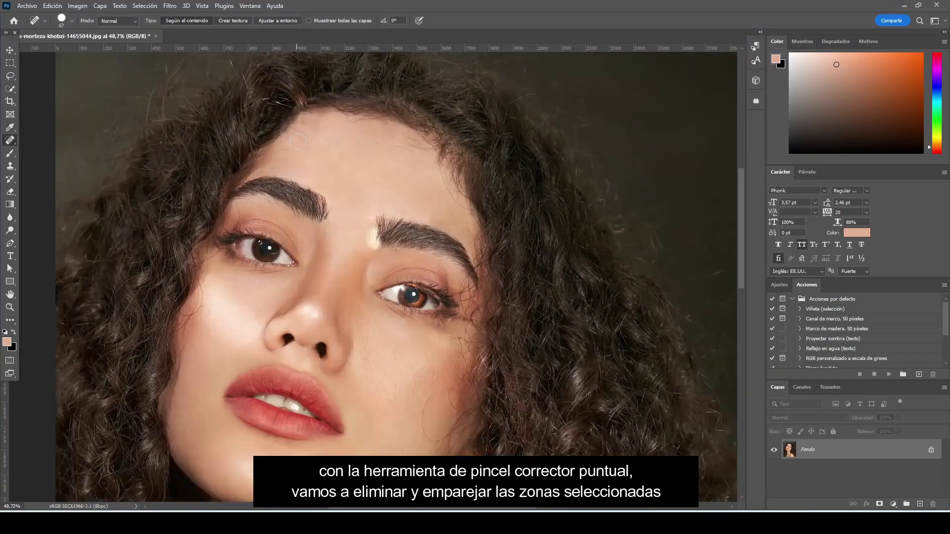
drag(341, 136, 362, 181)
scroll(380, 241, up, 4)
scroll(355, 223, up, 3)
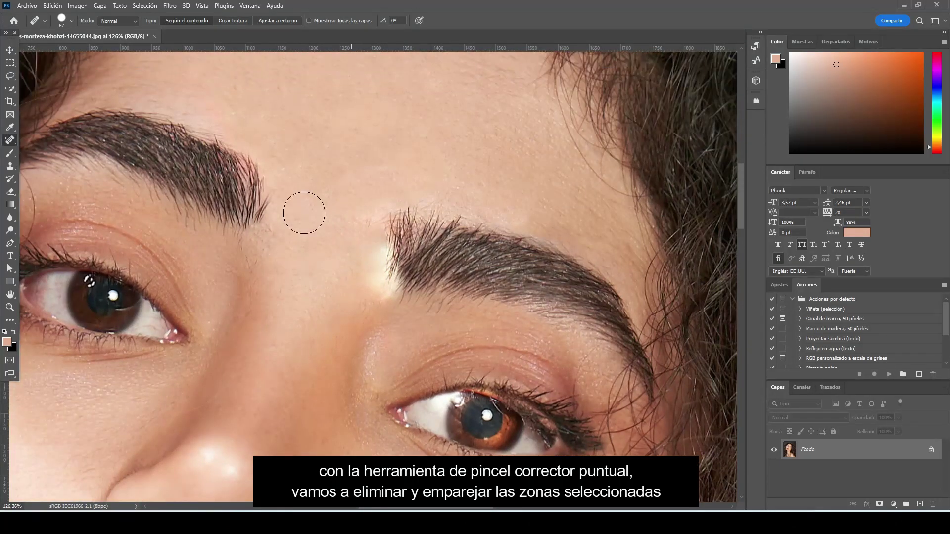
- Lasso the left eyebrow's inner end and try a horizontal flip, then undo it
click(10, 76)
drag(244, 275, 253, 146)
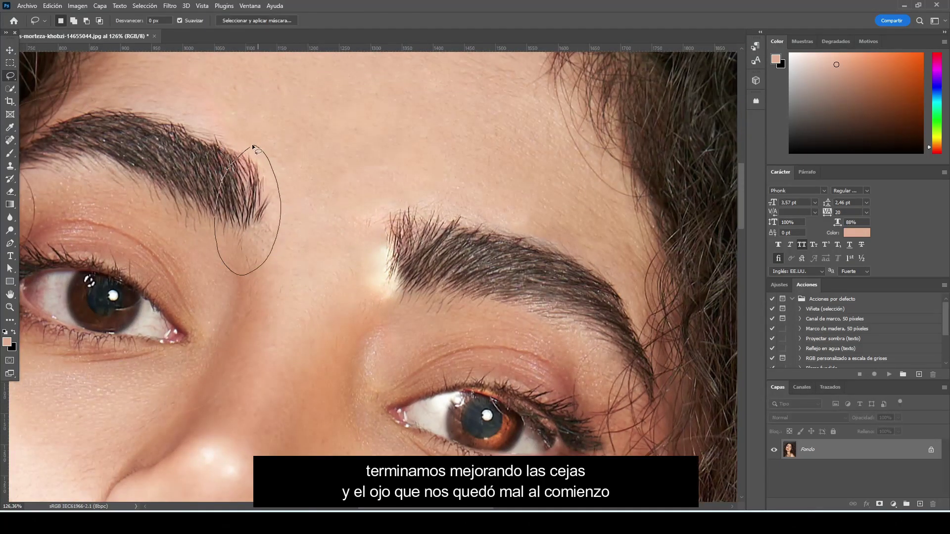
key(m)
click(53, 5)
mouse_move(119, 231)
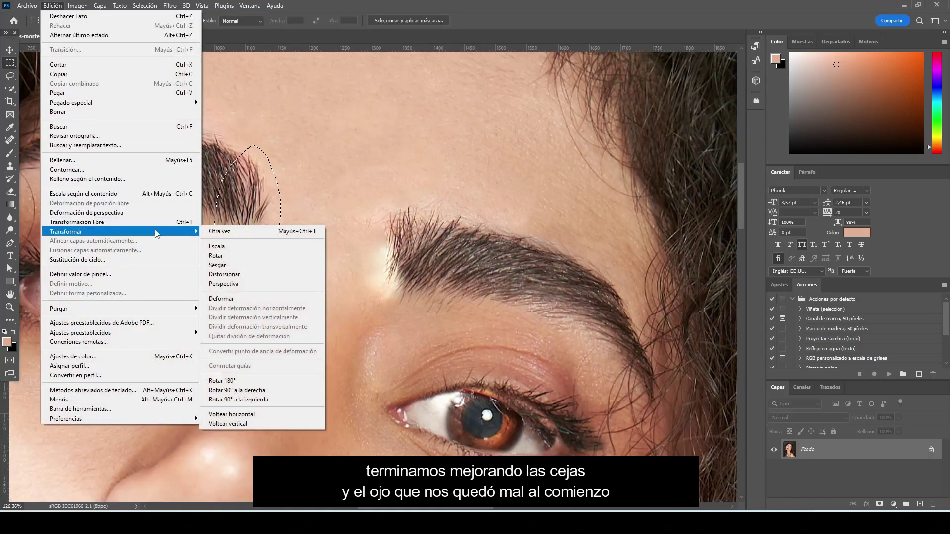
click(270, 416)
key(ctrl+z)
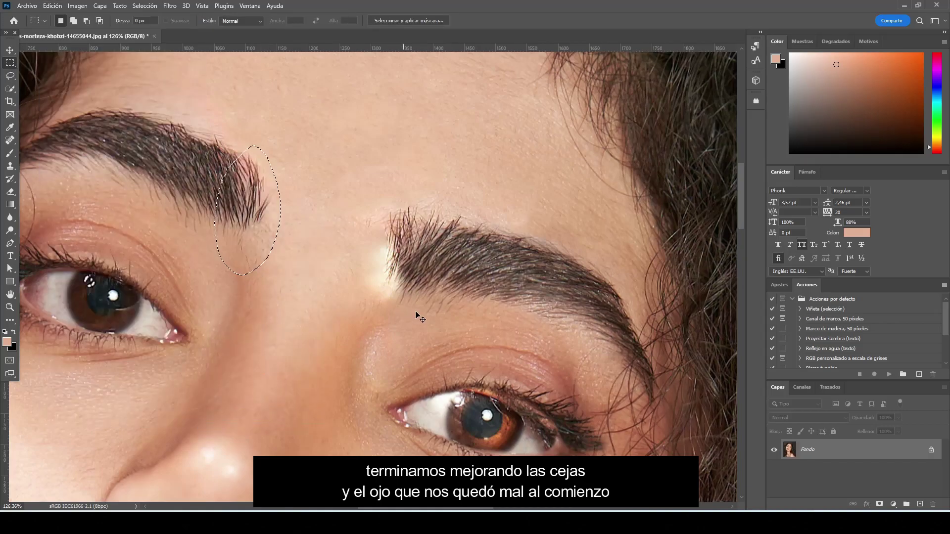
- Duplicate the photo to a new layer and flip the eyebrow patch horizontally
drag(900, 458, 920, 504)
click(10, 76)
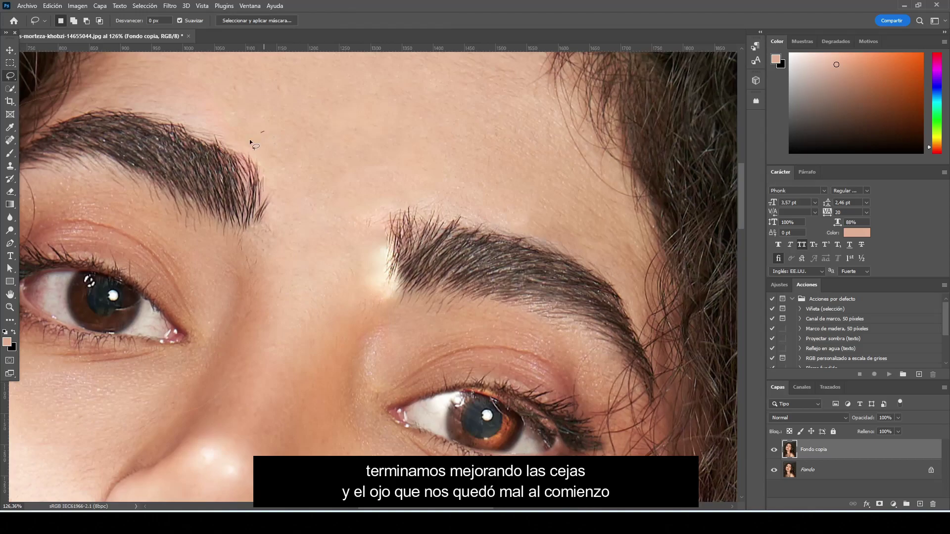
click(10, 63)
click(53, 5)
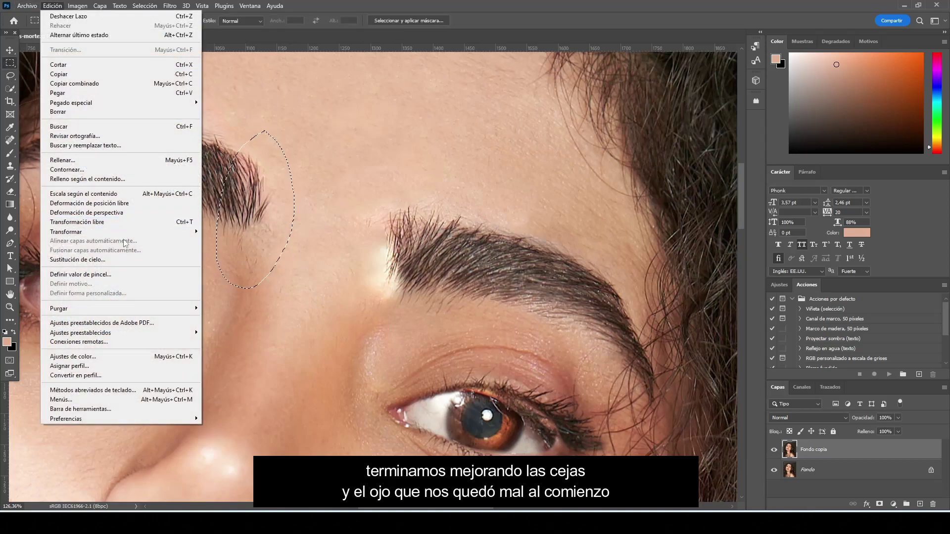
click(233, 414)
- Rotate the eyebrow patch about 23° onto the right brow's bare inner end and commit
key(ctrl+t)
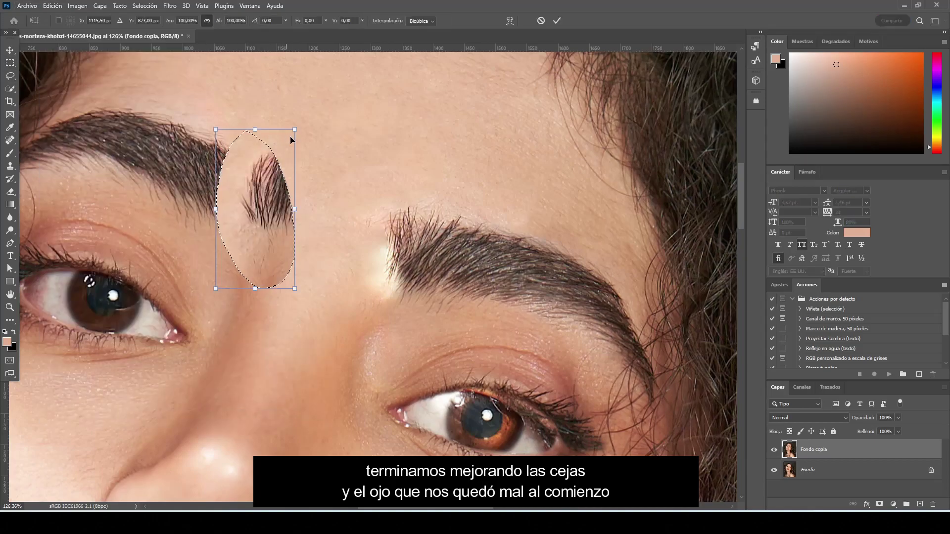
drag(294, 140, 322, 145)
mouse_move(292, 211)
mouse_down()
mouse_move(376, 227)
mouse_move(395, 265)
mouse_move(408, 263)
mouse_up()
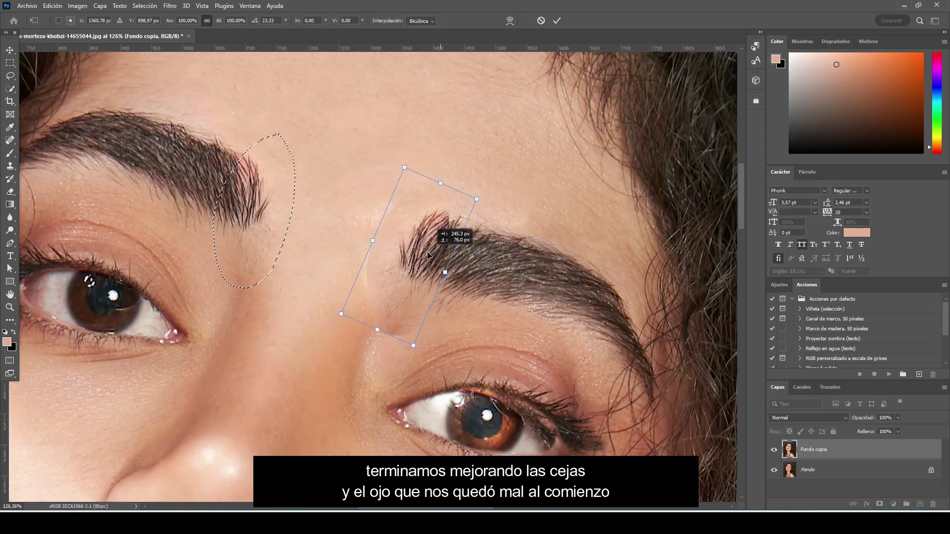
click(557, 21)
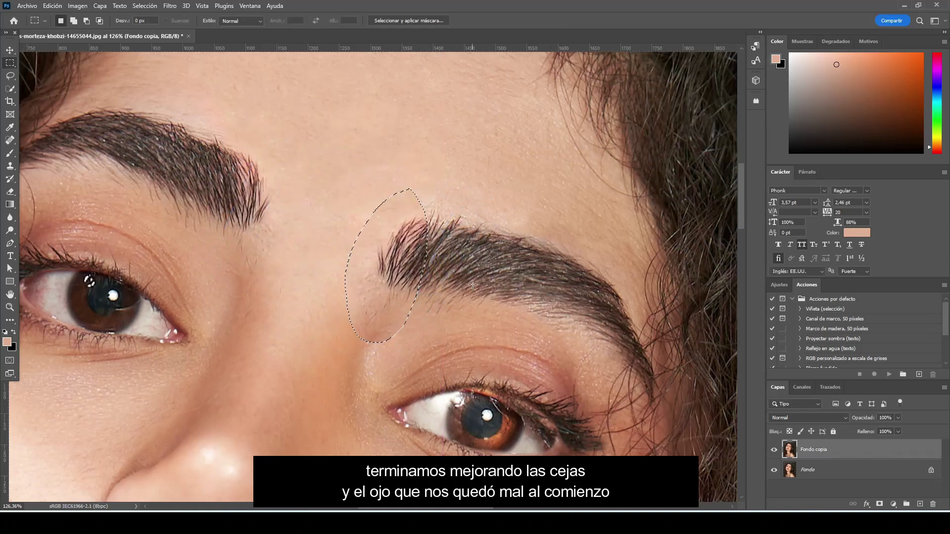
key(ctrl+d)
scroll(471, 291, down, 3)
scroll(472, 292, up, 3)
- Erase the patch's hard edge below the right eyebrow and check the whole portrait
key(e)
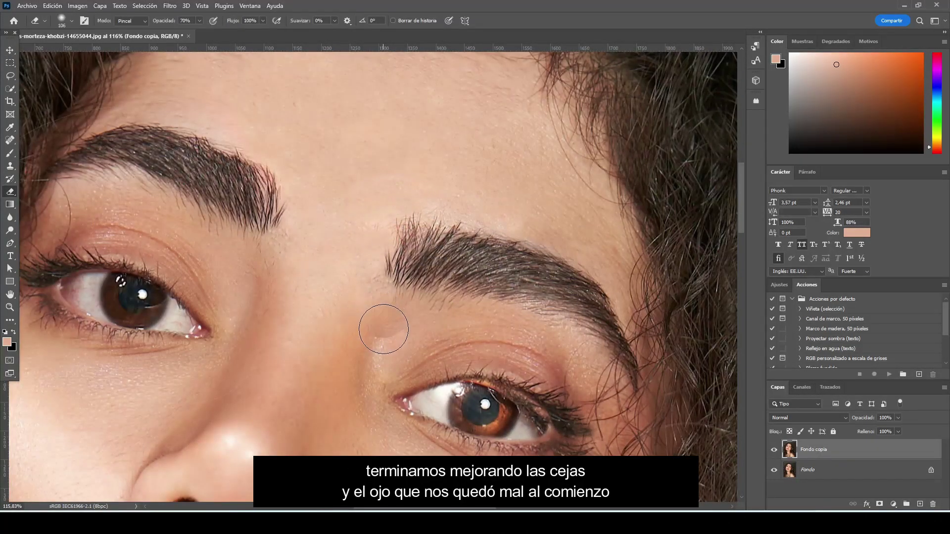
drag(382, 324, 375, 328)
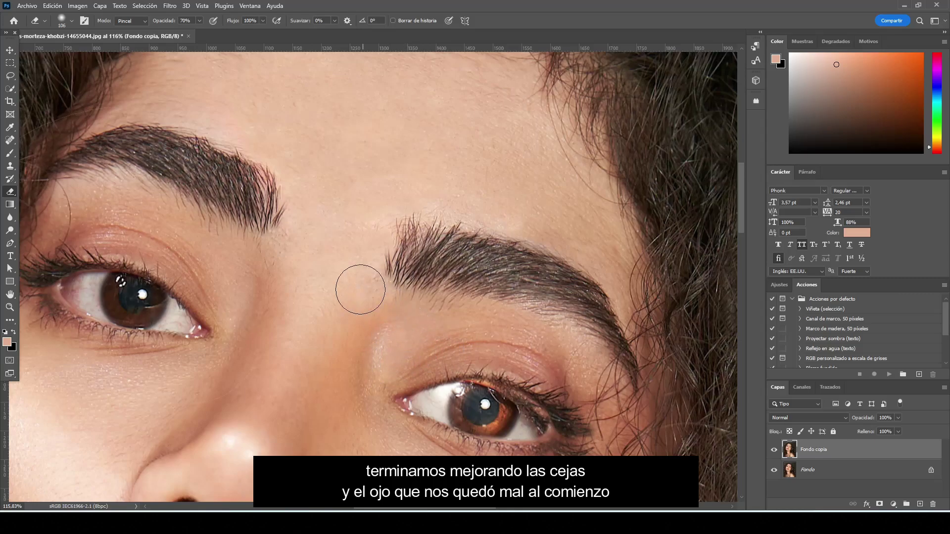
key(ctrl+0)
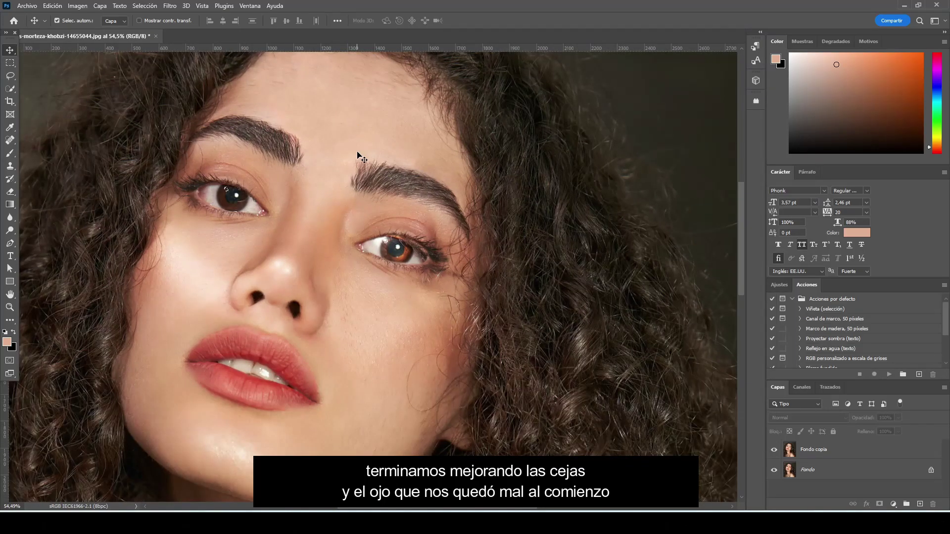
scroll(409, 254, up, 2)
scroll(409, 254, up, 2)
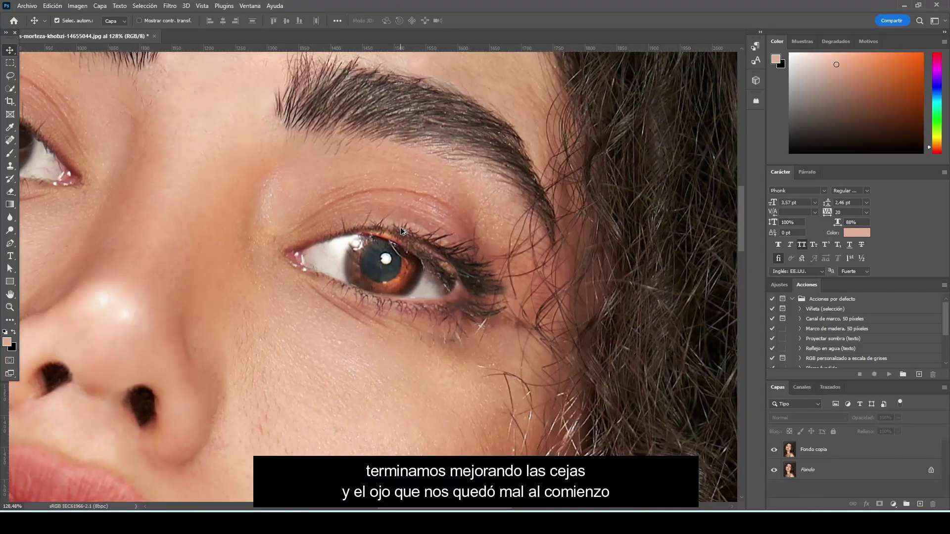
scroll(401, 231, down, 5)
scroll(352, 163, up, 2)
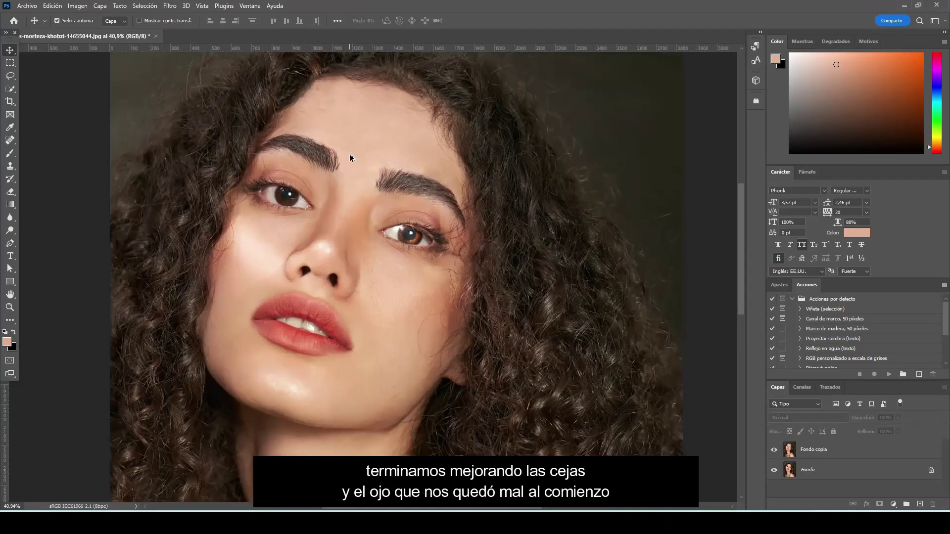
scroll(399, 224, up, 2)
scroll(397, 227, up, 1)
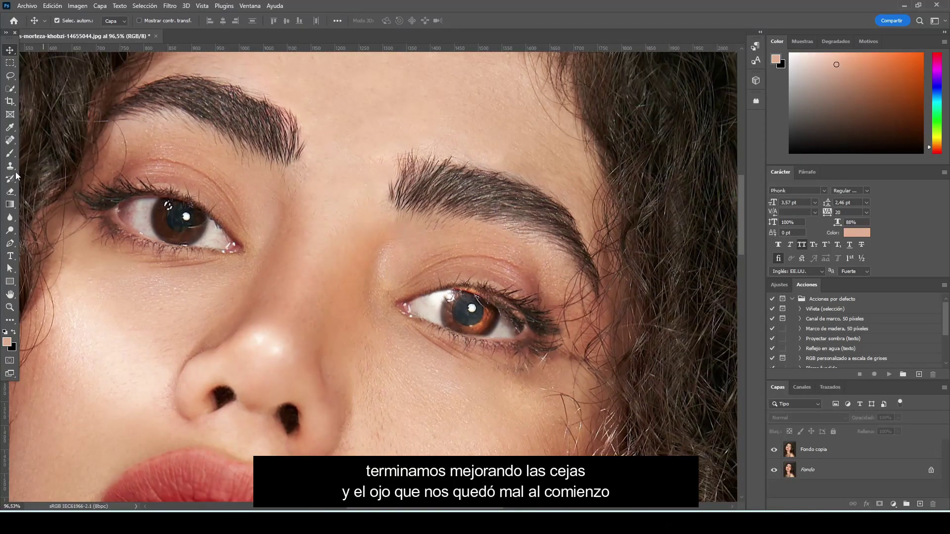
- Make the Fondo copia layer active and pick the Lasso tool
click(14, 192)
click(806, 452)
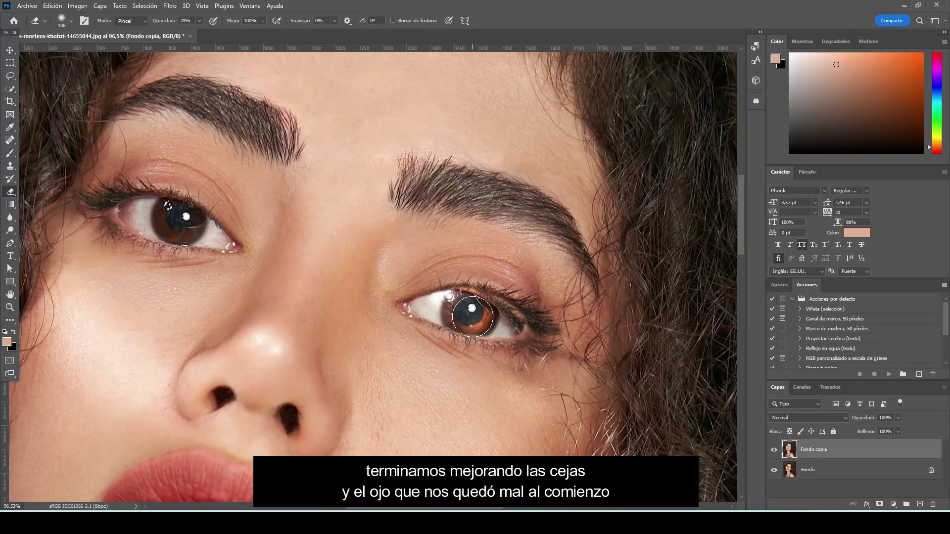
scroll(492, 316, down, 3)
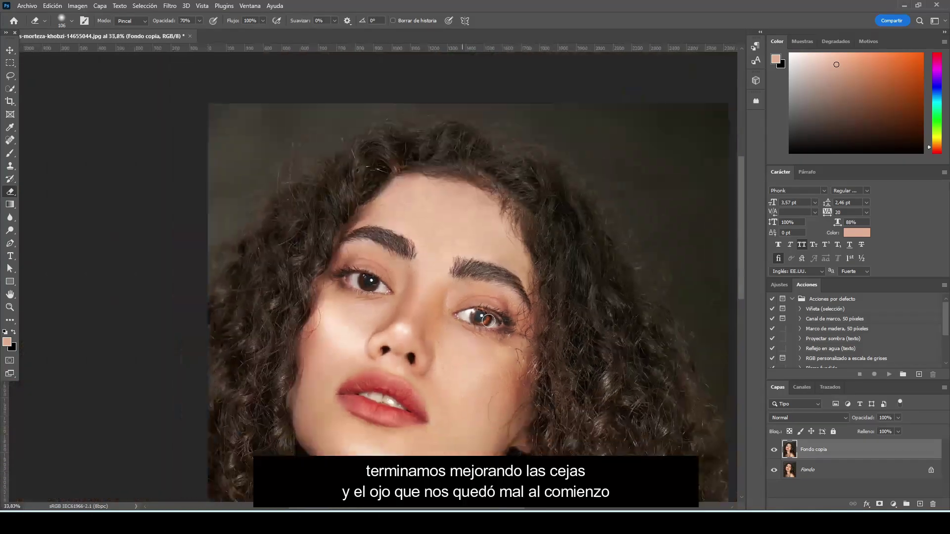
scroll(492, 316, down, 2)
scroll(323, 161, up, 2)
scroll(322, 161, up, 2)
key(l)
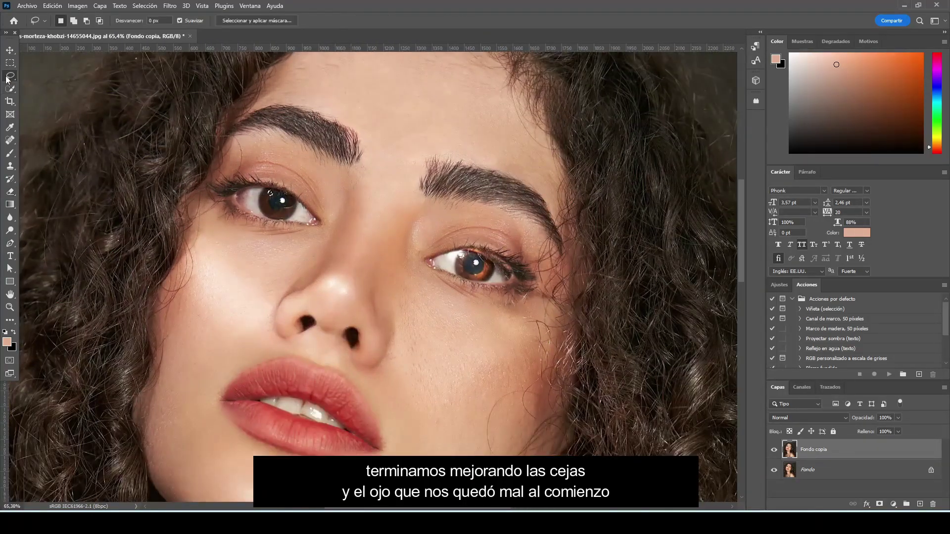
right_click(863, 450)
click(851, 439)
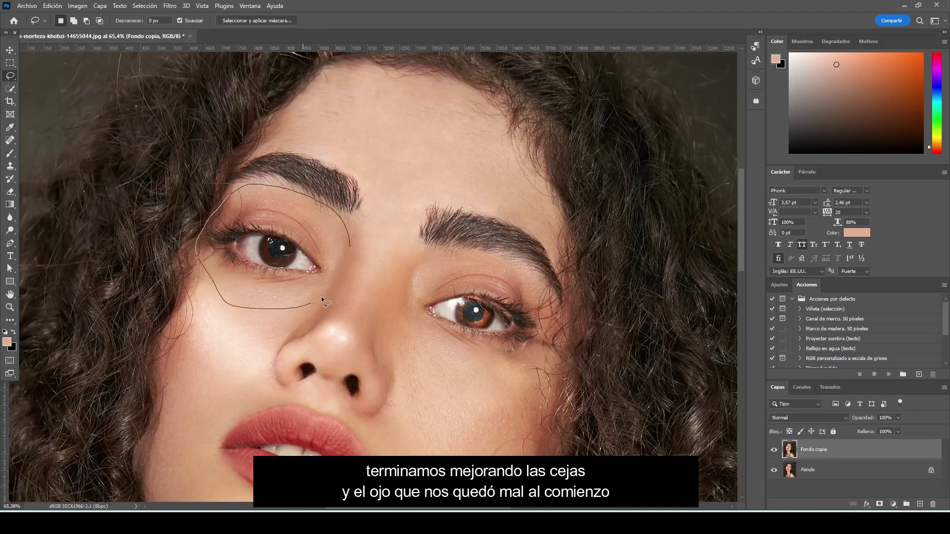
- Lasso the left eye, flip it horizontally, rotate about 31°, and place it over the right eye
drag(324, 302, 349, 250)
key(m)
click(52, 6)
mouse_move(66, 232)
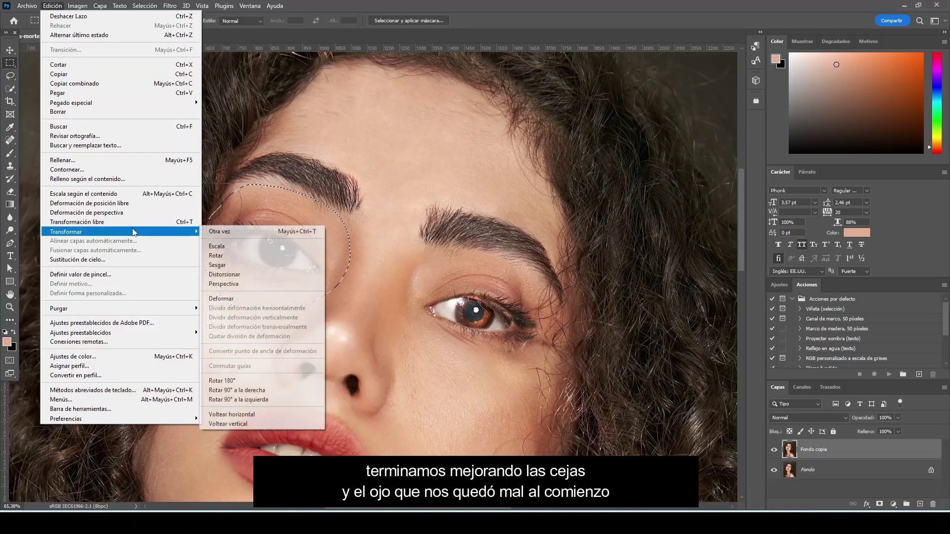
click(231, 415)
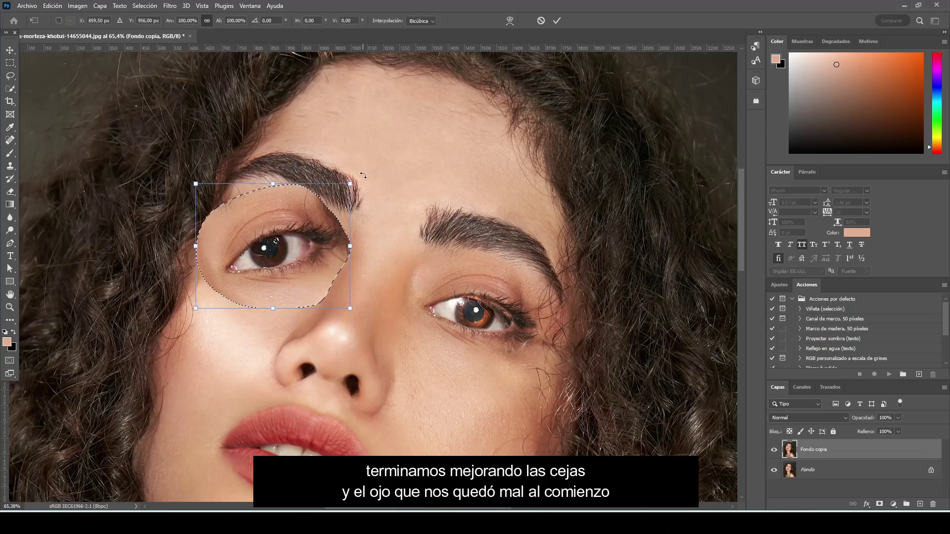
drag(363, 175, 394, 220)
drag(316, 268, 532, 330)
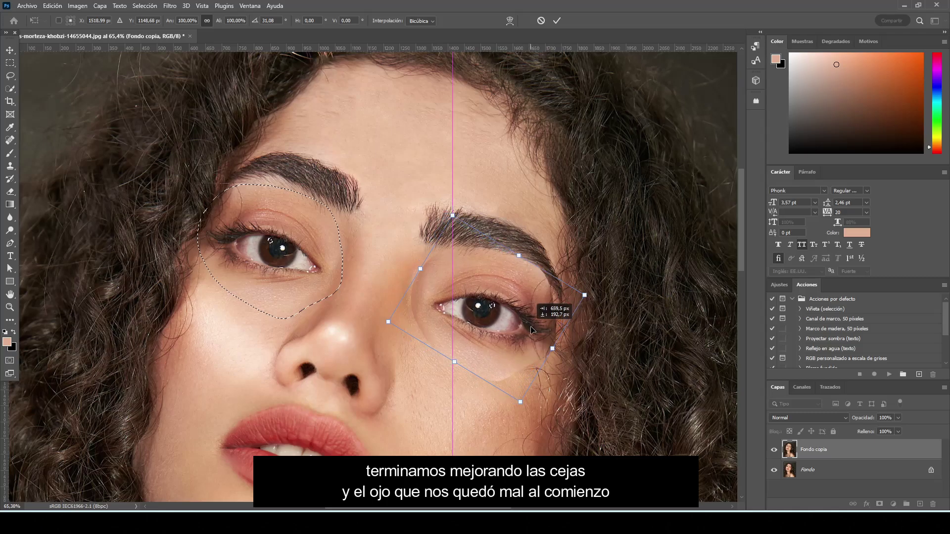
key(Return)
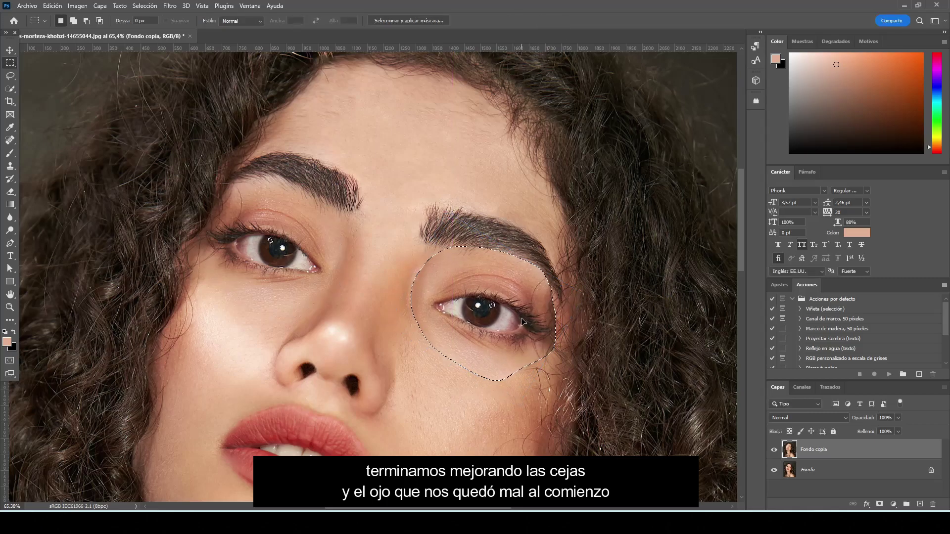
- Lower layer opacity to 51% and nudge the eye patch into alignment
drag(864, 418, 839, 418)
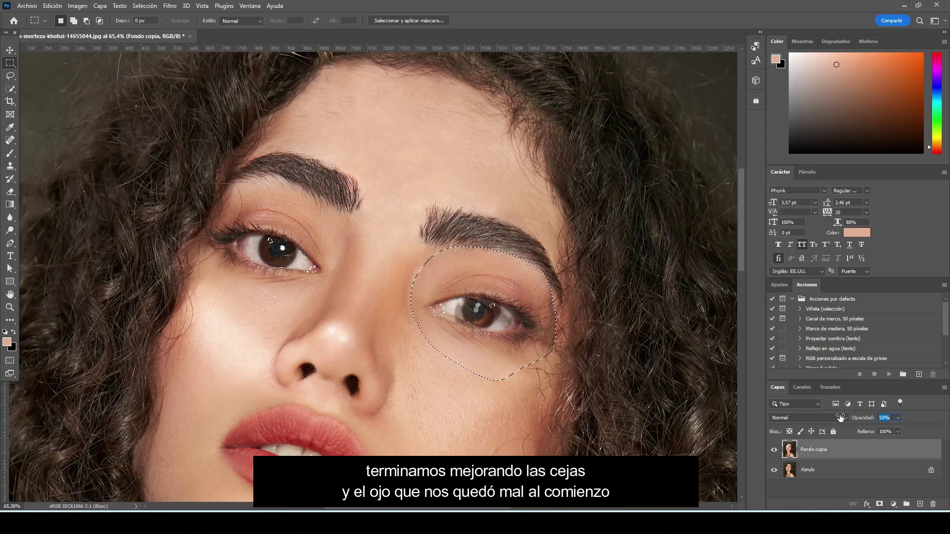
key(ctrl+t)
drag(527, 315, 539, 318)
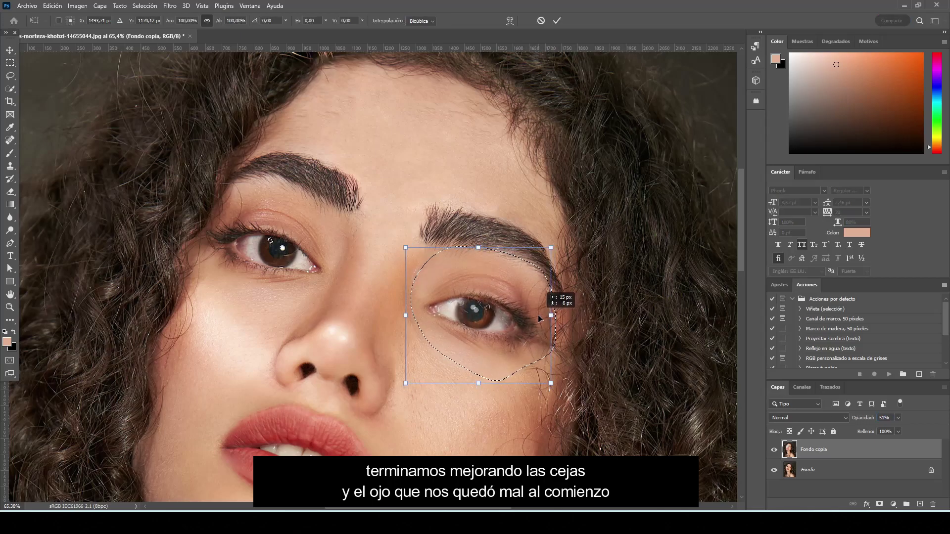
key(Return)
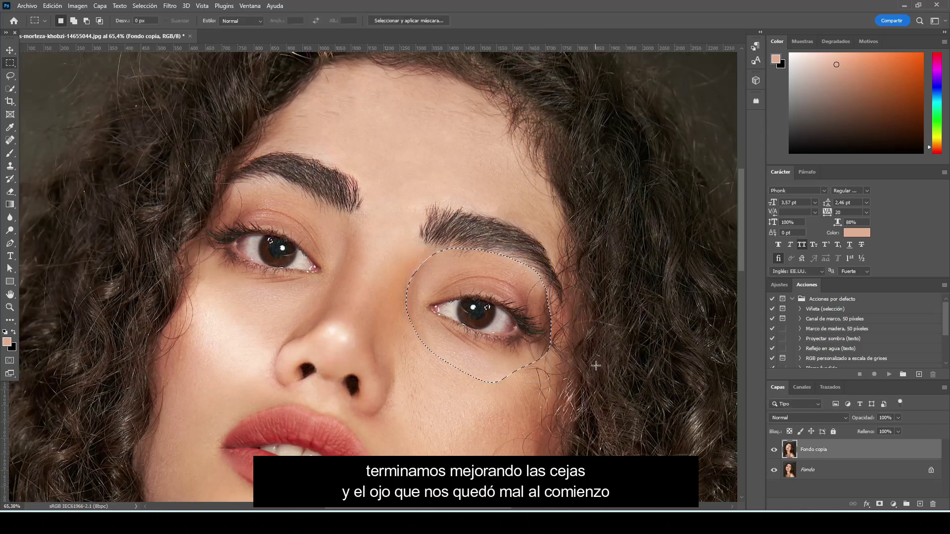
key(ctrl+d)
scroll(563, 340, up, 3)
- Erase the visible patch seam below the right eye
click(6, 195)
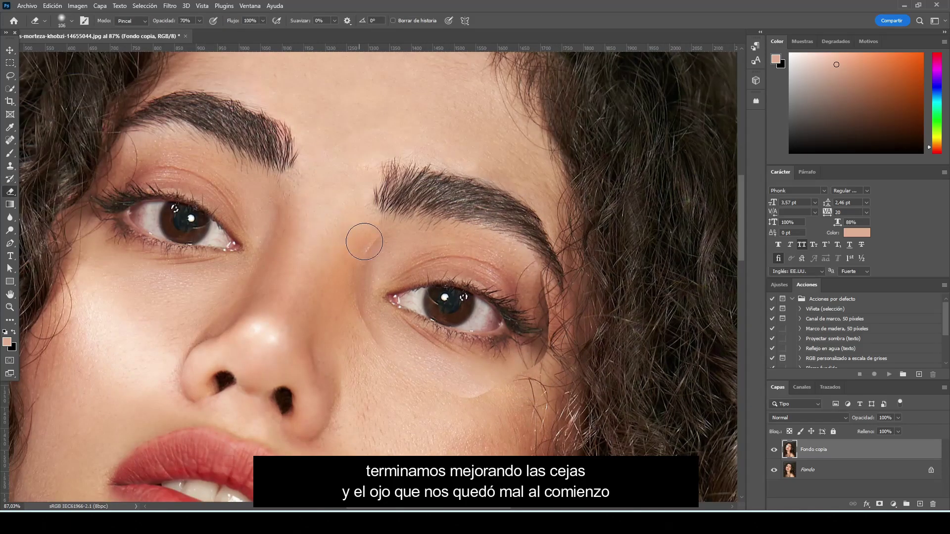
drag(554, 306, 490, 389)
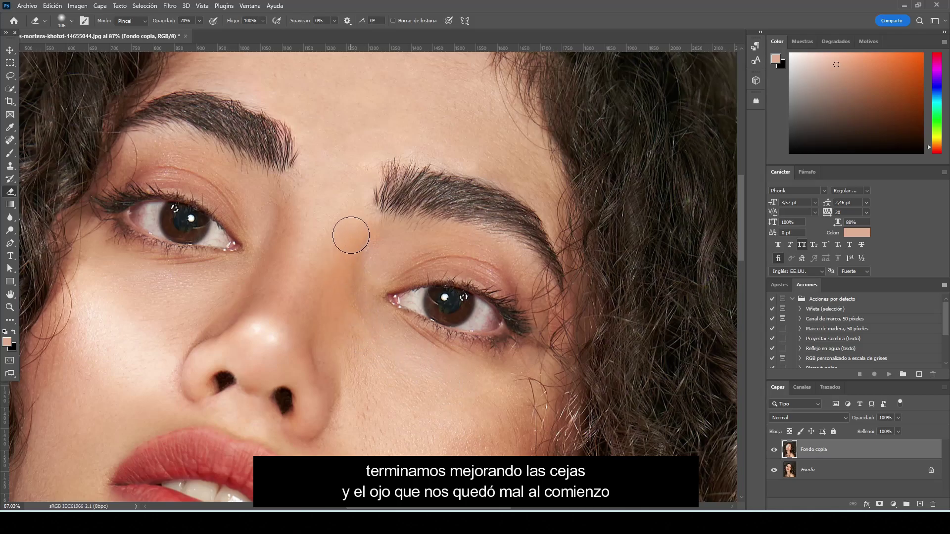
scroll(350, 235, down, 3)
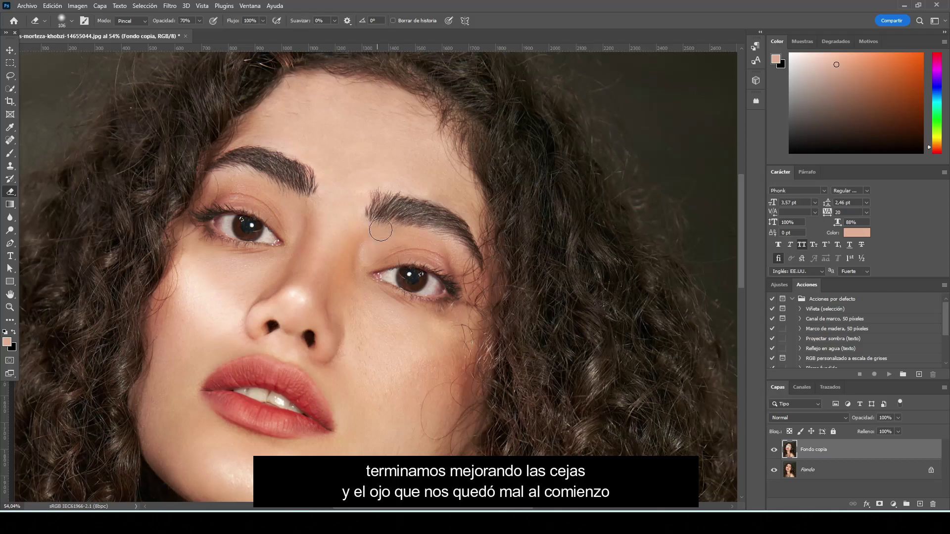
scroll(380, 231, down, 3)
scroll(420, 328, up, 2)
scroll(376, 247, up, 2)
scroll(339, 155, up, 1)
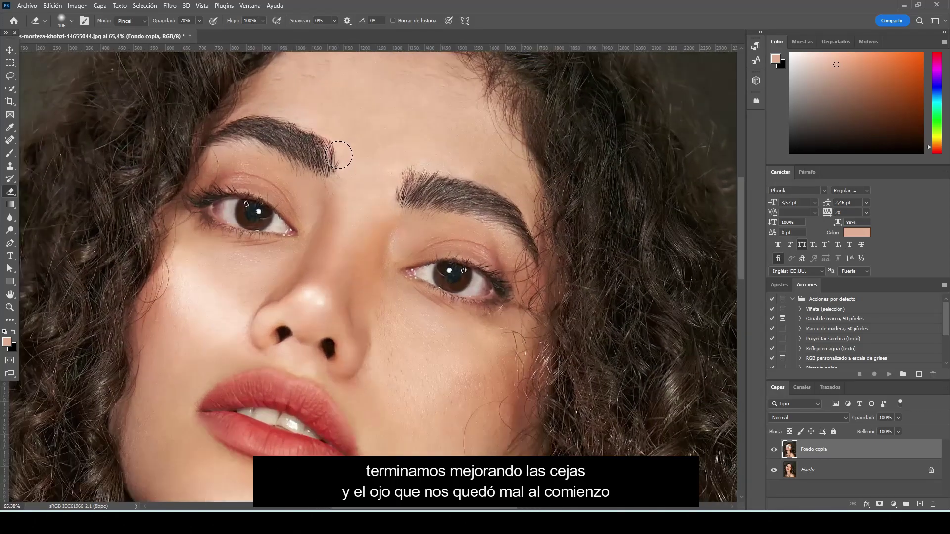
scroll(329, 153, down, 2)
scroll(327, 173, down, 2)
scroll(319, 198, up, 3)
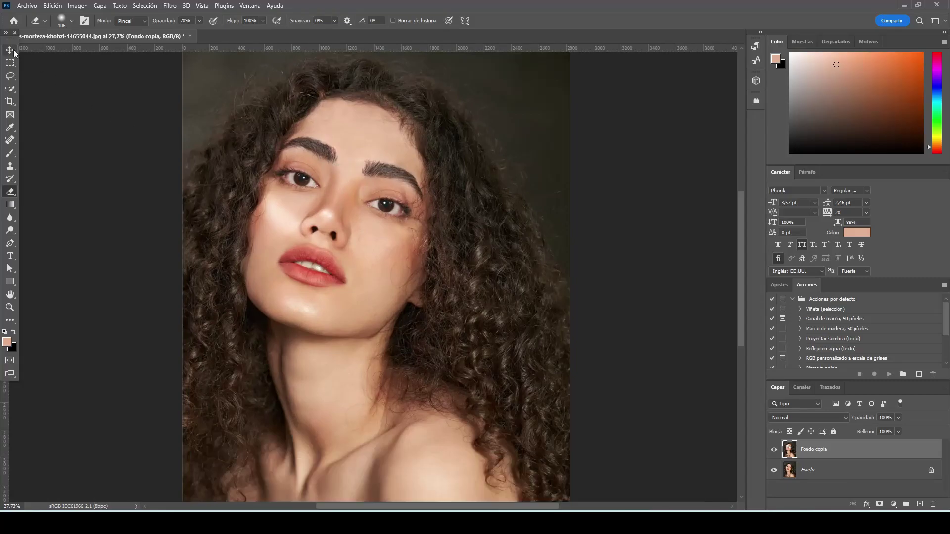
- Flatten the image into a single Fondo layer
key(v)
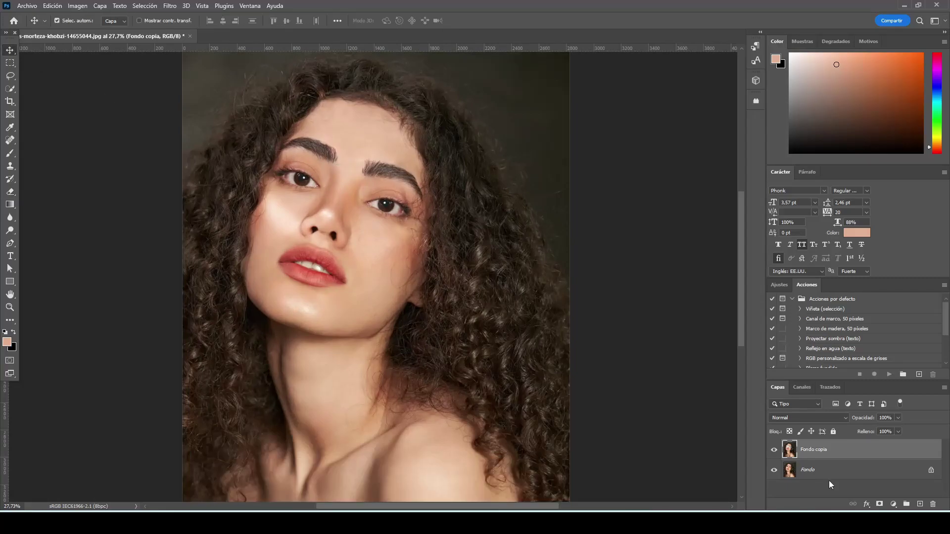
right_click(829, 480)
click(856, 468)
click(170, 5)
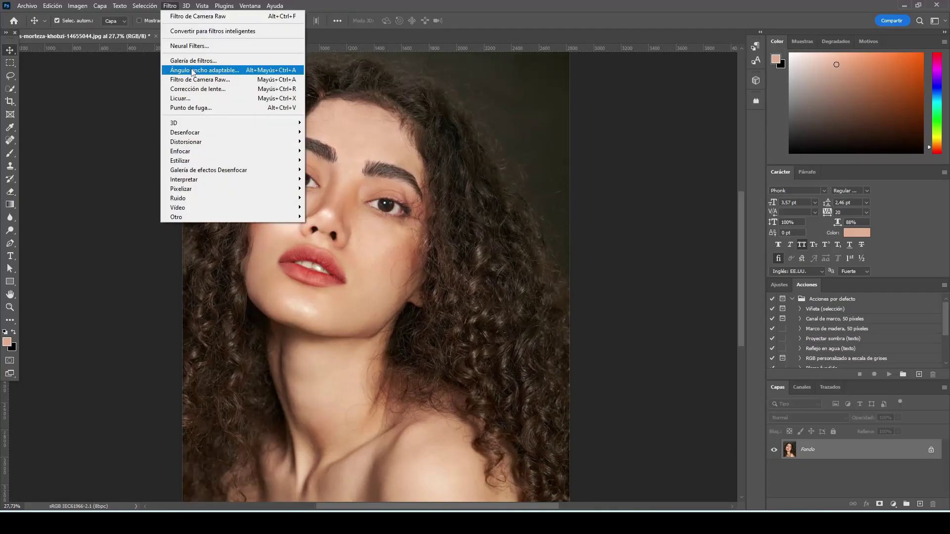
- In Camera Raw Filter, add a brush mask over the eyes with exposure raised to +4
click(250, 80)
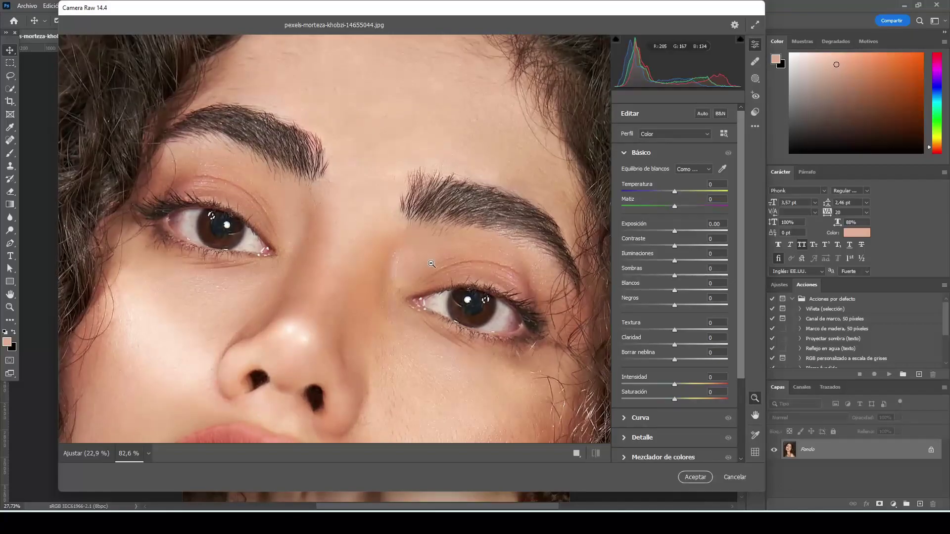
click(755, 78)
key(k)
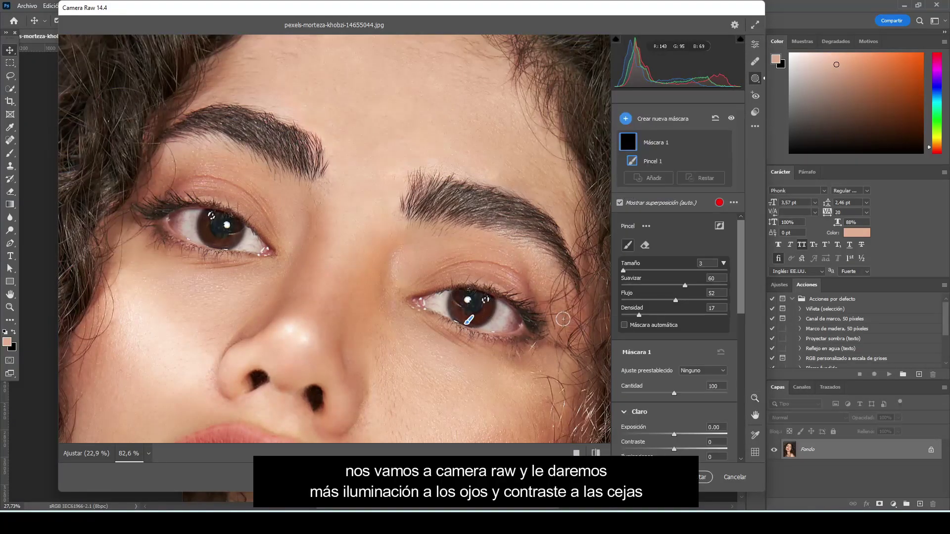
scroll(676, 346, down, 3)
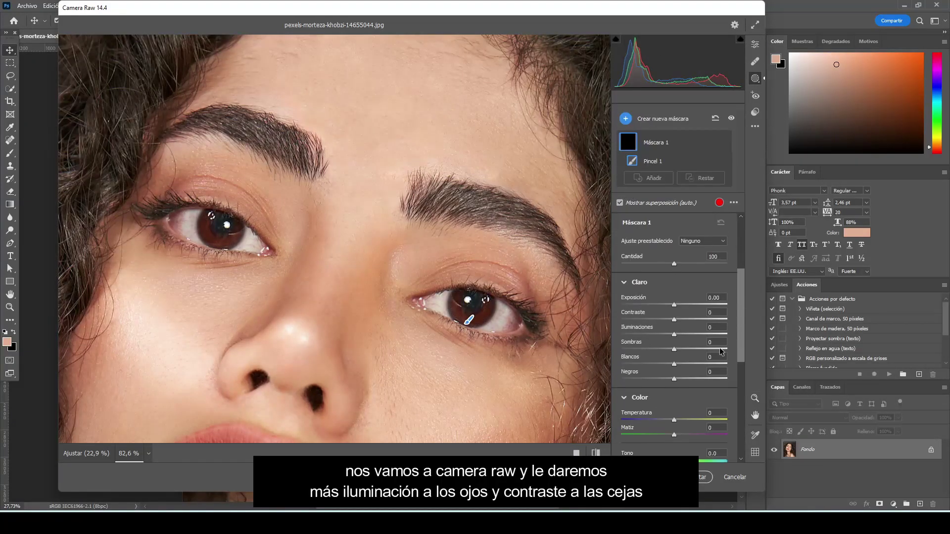
drag(674, 304, 727, 304)
scroll(723, 376, down, 1)
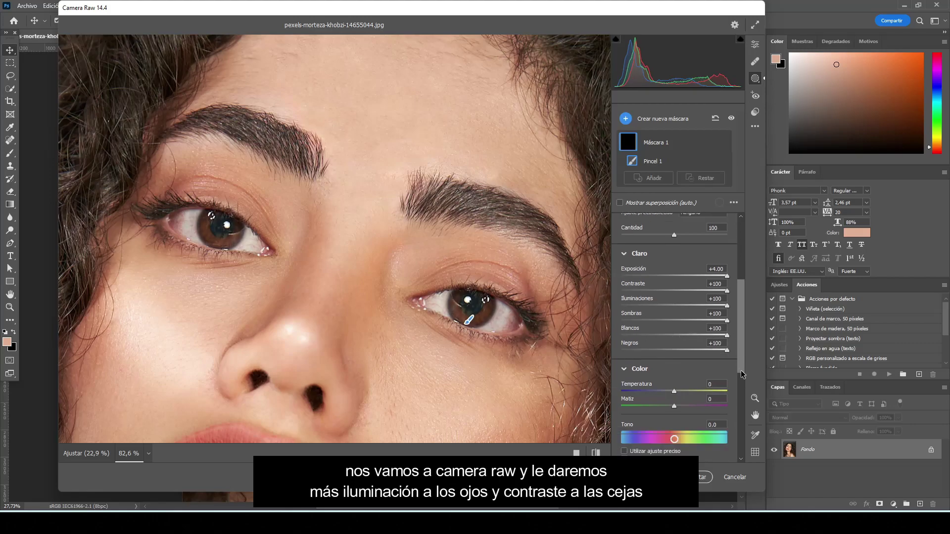
scroll(676, 366, down, 3)
drag(674, 357, 677, 356)
scroll(630, 390, down, 2)
mouse_move(630, 390)
mouse_down()
mouse_move(633, 405)
mouse_move(652, 407)
mouse_move(649, 386)
mouse_up()
scroll(653, 407, down, 3)
scroll(649, 385, up, 5)
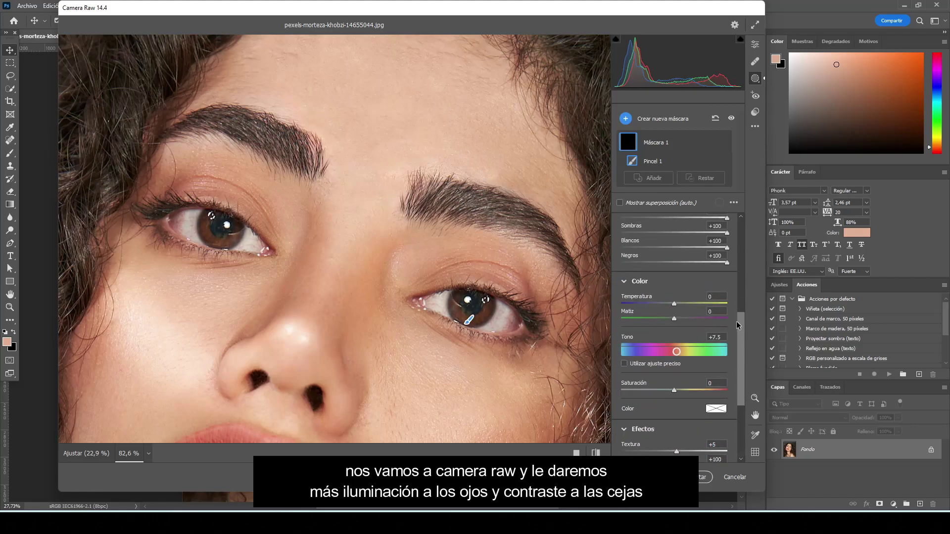
scroll(649, 385, up, 5)
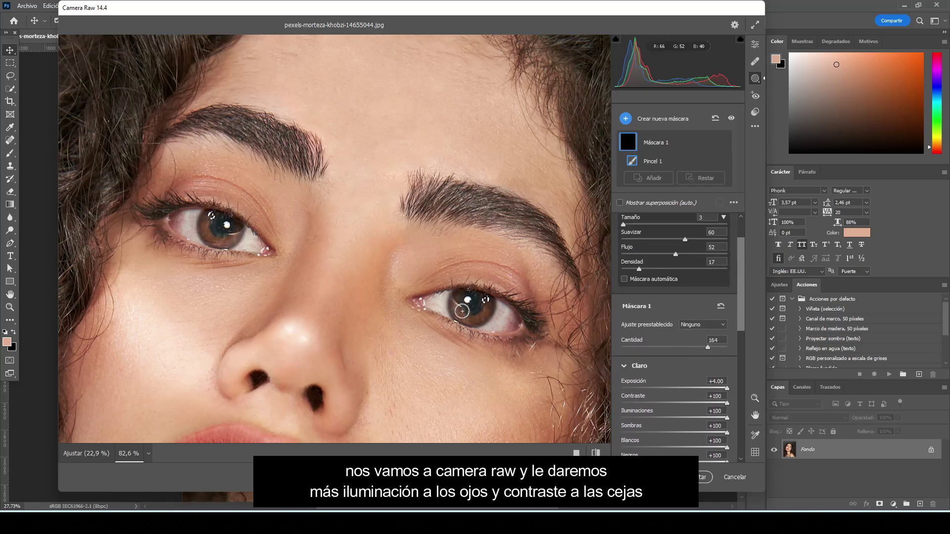
- Add a second brush mask on both eyebrows with highlights, shadows, whites and blacks lowered
key(alt)
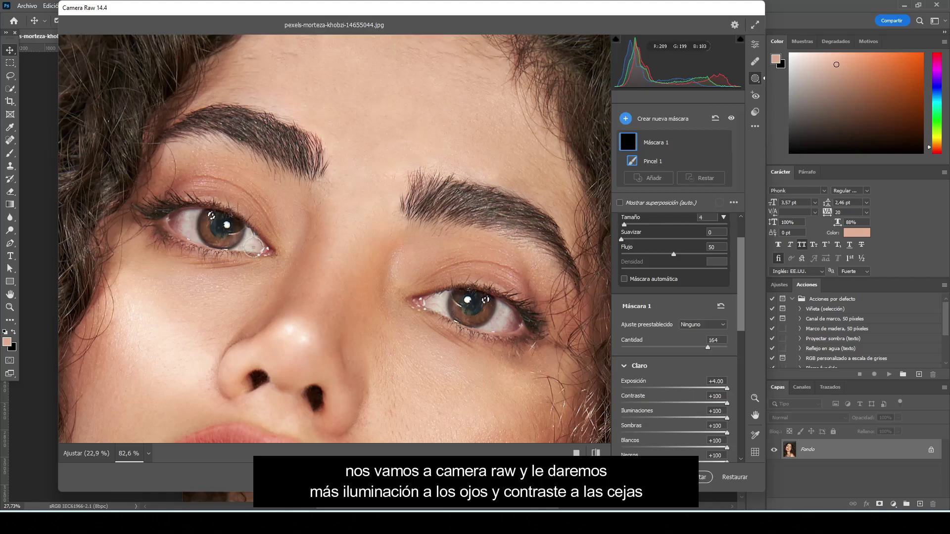
key(bracketright)
key(z)
drag(490, 312, 316, 209)
key(k)
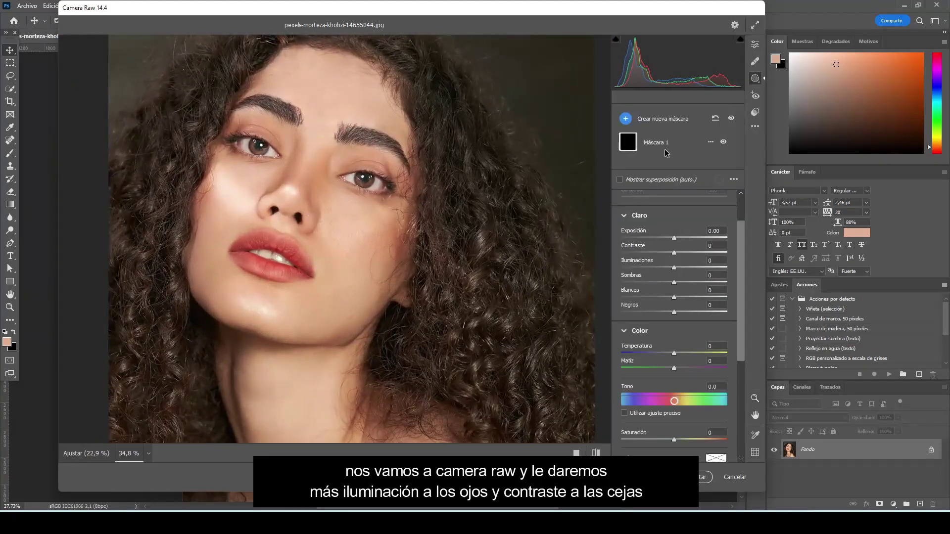
drag(346, 133, 369, 140)
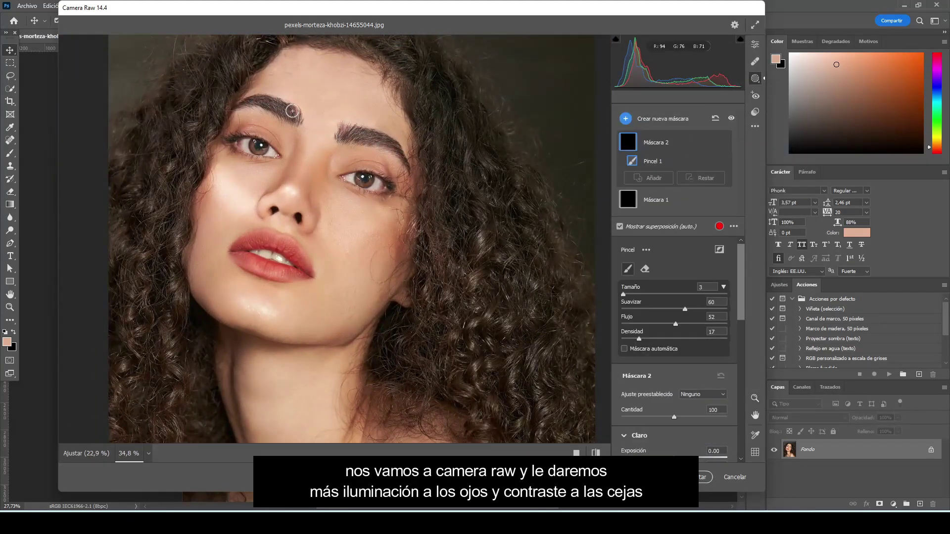
scroll(673, 297, down, 5)
scroll(671, 307, down, 10)
drag(673, 320, 620, 321)
mouse_move(674, 335)
mouse_down()
mouse_move(619, 335)
mouse_move(620, 350)
mouse_up()
drag(674, 364, 632, 367)
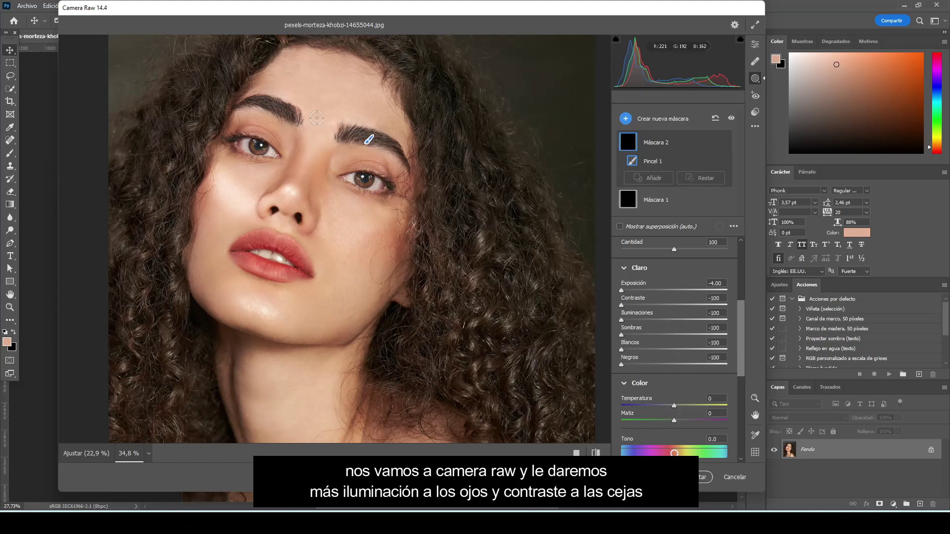
drag(346, 133, 399, 149)
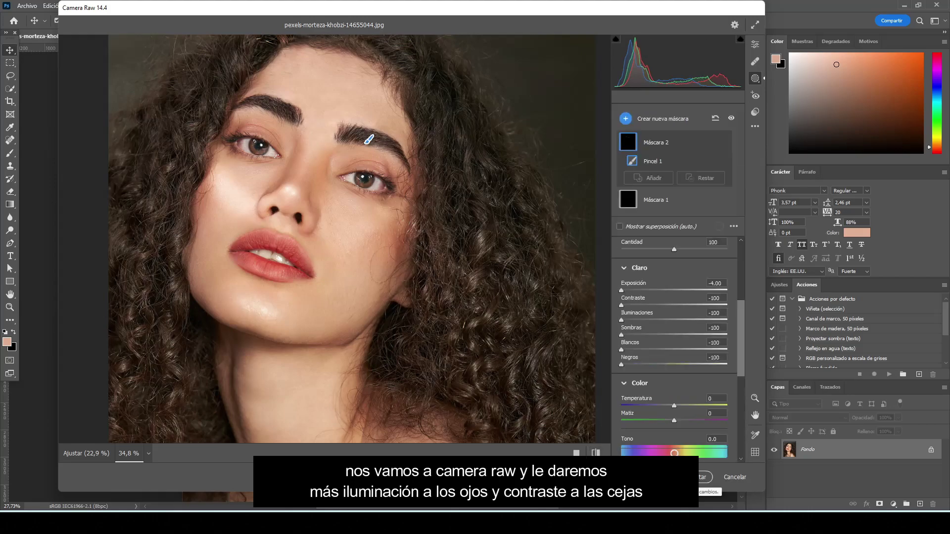
scroll(322, 266, up, 4)
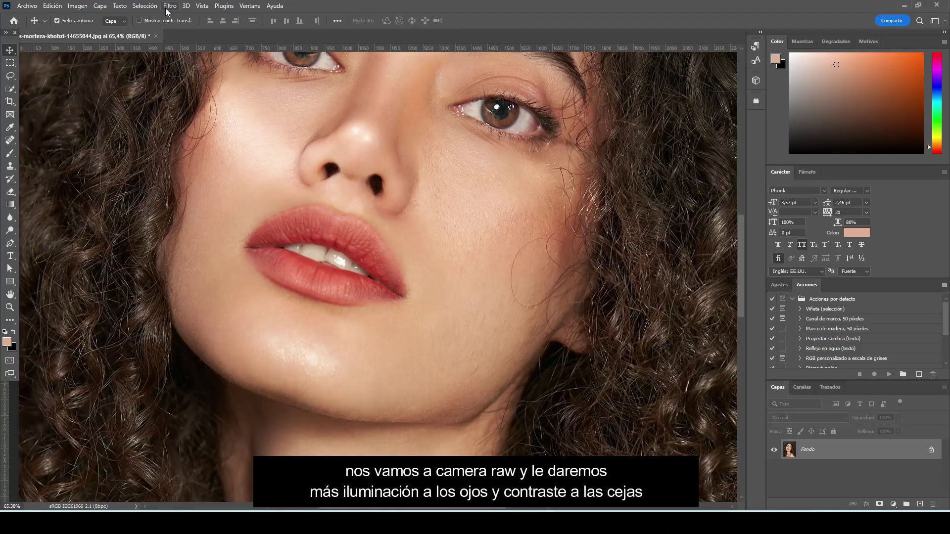
- Apply Add Noise at 8.69% with Uniform distribution
click(169, 6)
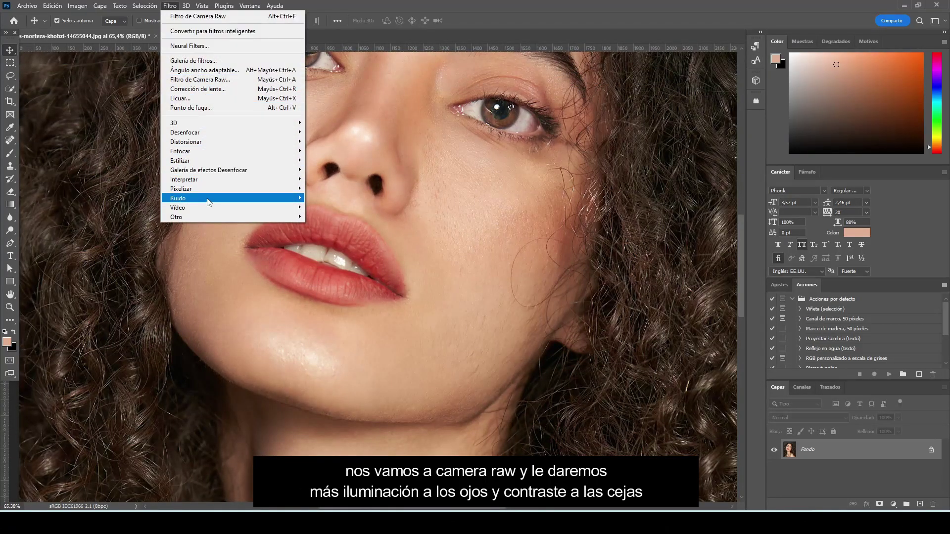
mouse_move(178, 198)
click(354, 198)
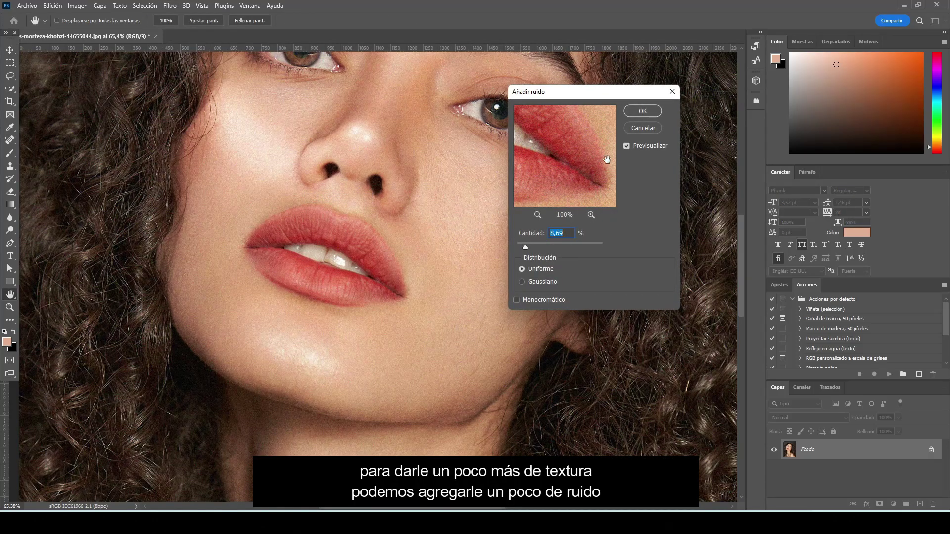
click(644, 111)
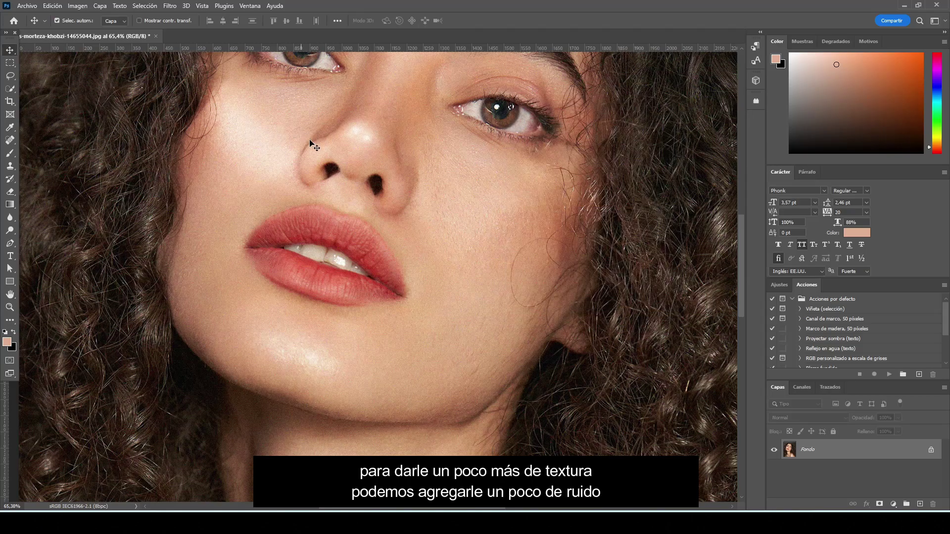
key(ctrl+0)
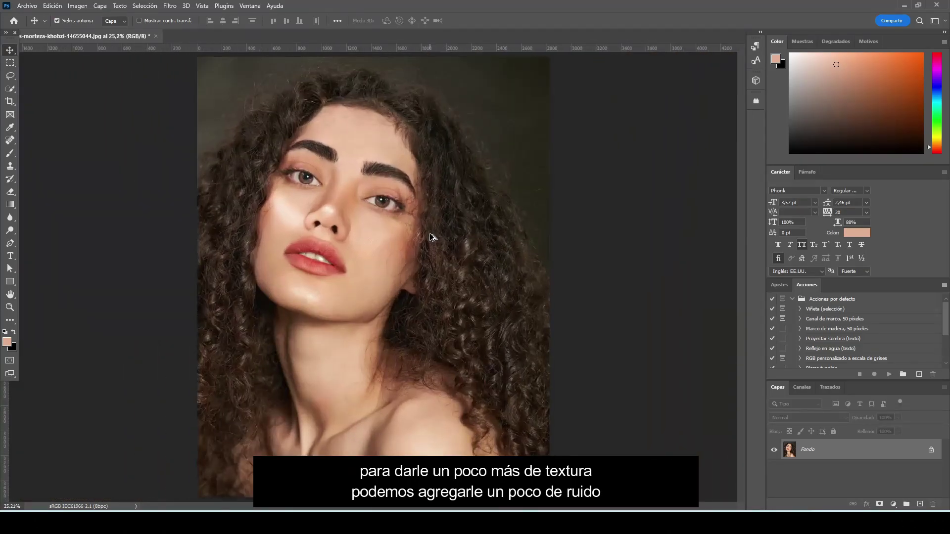
scroll(430, 238, up, 1)
scroll(365, 202, up, 2)
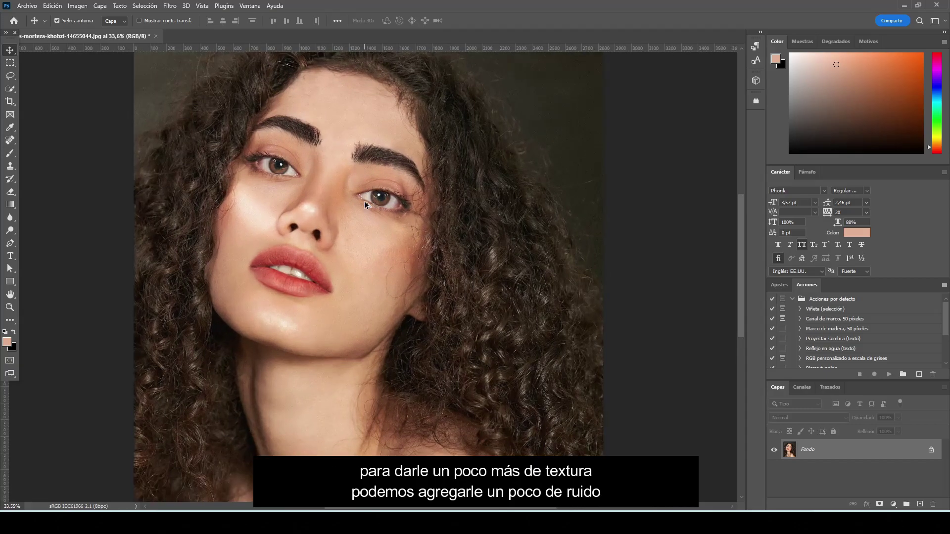
scroll(365, 203, up, 1)
scroll(365, 202, down, 3)
scroll(365, 203, down, 1)
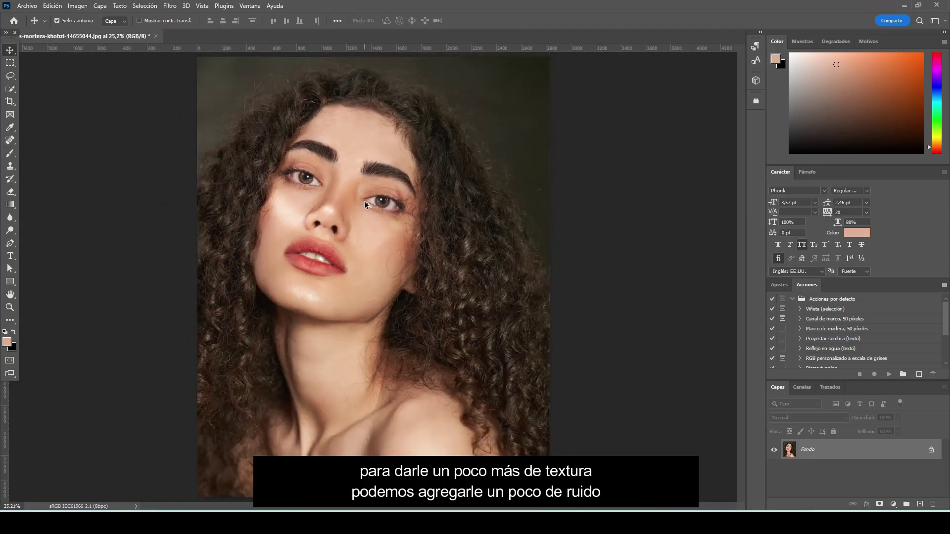
scroll(365, 203, up, 1)
scroll(473, 238, up, 1)
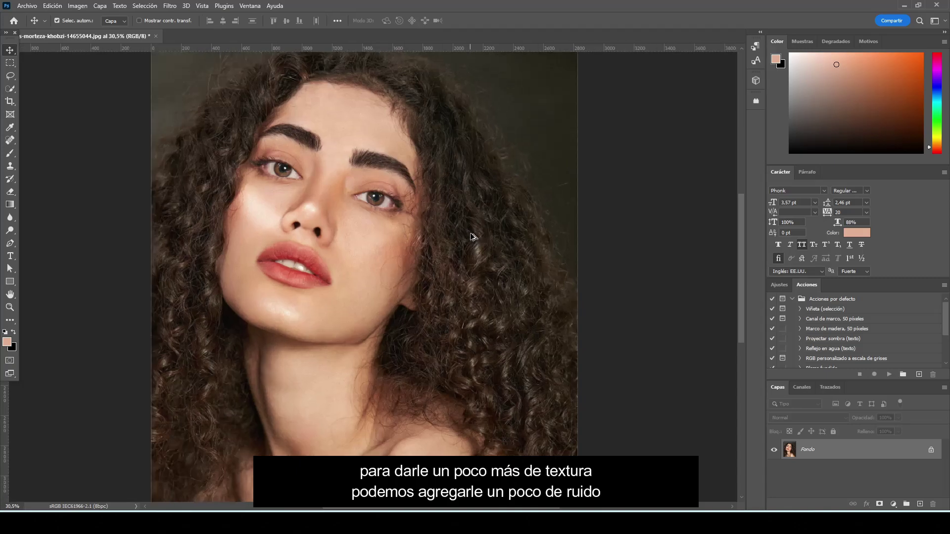
scroll(473, 237, up, 1)
scroll(473, 237, up, 2)
scroll(472, 237, up, 1)
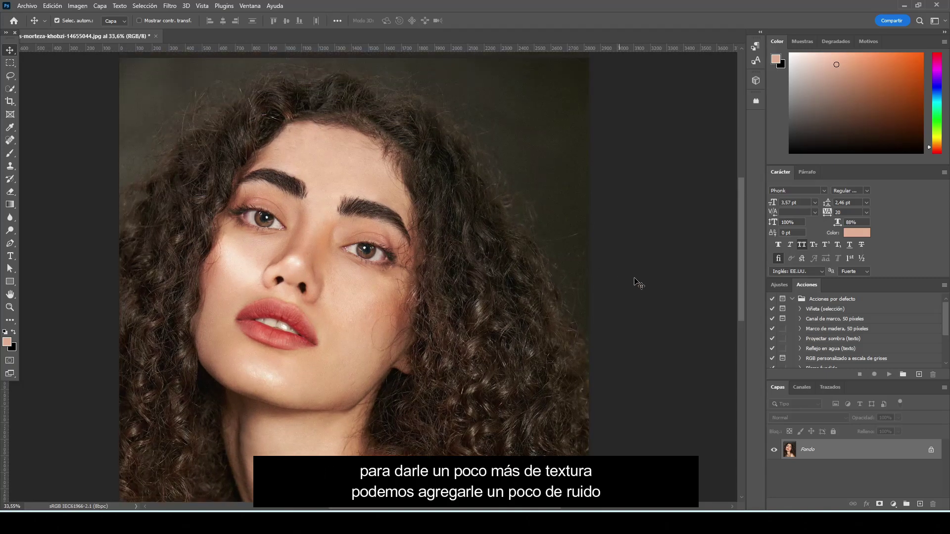
scroll(638, 284, down, 1)
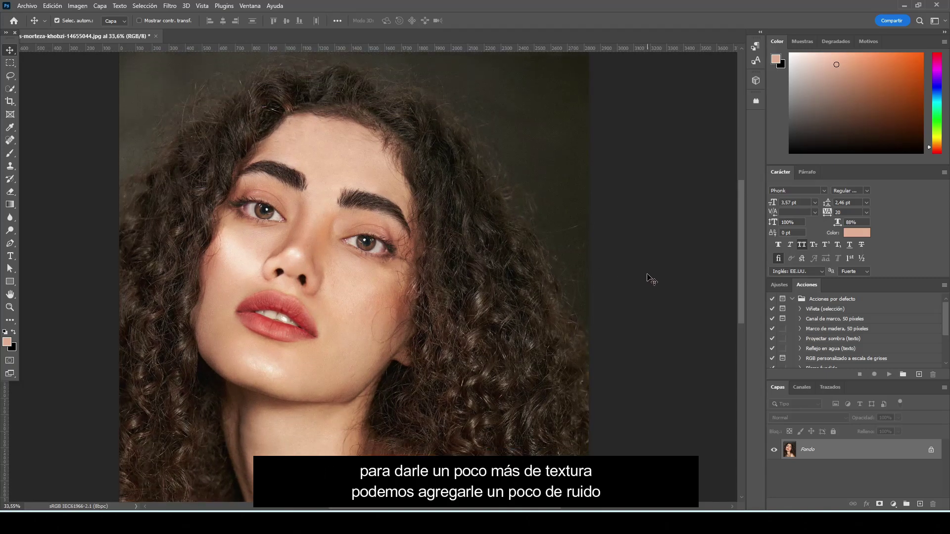